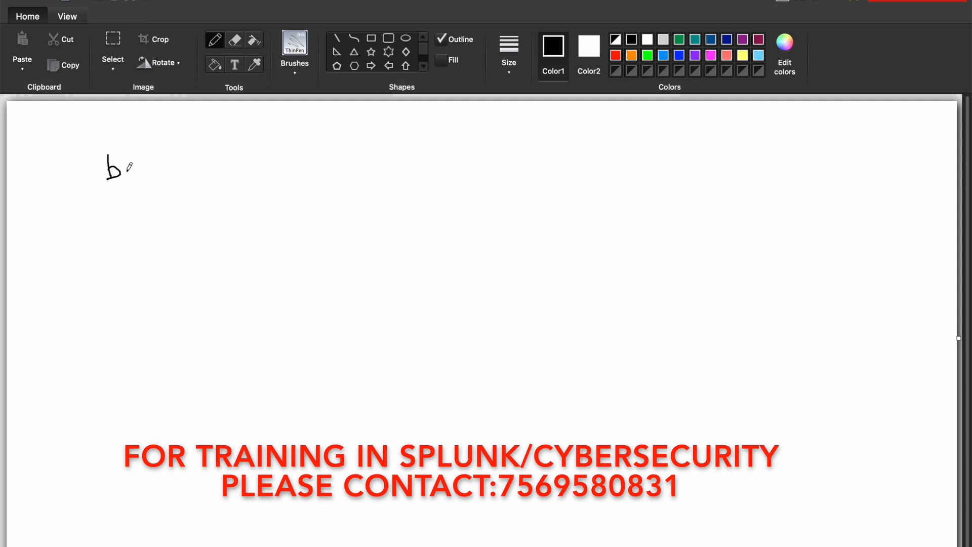
Handwrite "bin _time", with "bin span=1h _time" on the line beneath it and an underlined "24 hours" beside them
{"action": "left_click", "coordinate": [122, 161]}
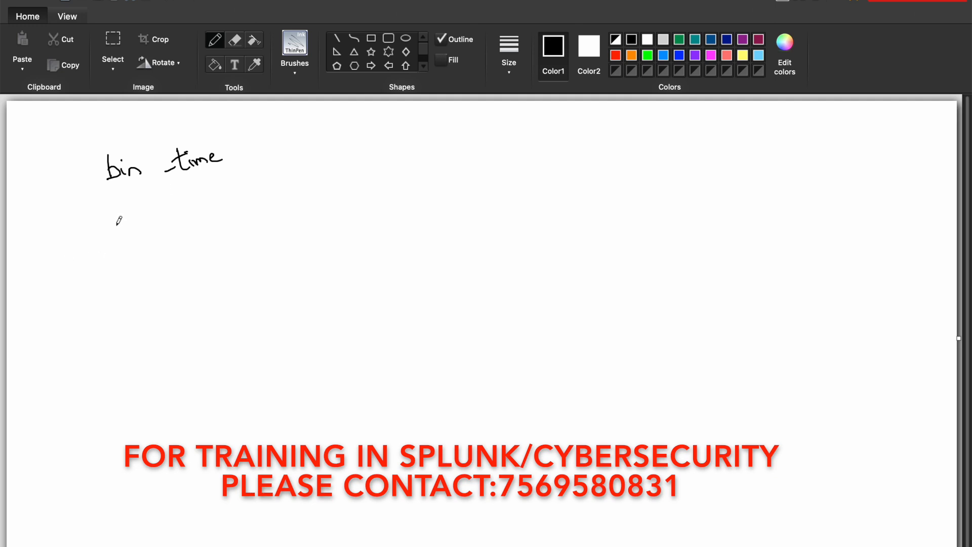
{"action": "mouse_move", "coordinate": [118, 231]}
{"action": "left_mouse_down"}
{"action": "mouse_move", "coordinate": [136, 231]}
{"action": "mouse_move", "coordinate": [143, 218]}
{"action": "mouse_move", "coordinate": [153, 230]}
{"action": "mouse_move", "coordinate": [202, 201]}
{"action": "mouse_move", "coordinate": [240, 204]}
{"action": "left_mouse_up"}
{"action": "left_click_drag", "start_coordinate": [234, 209], "coordinate": [241, 208]}
{"action": "mouse_move", "coordinate": [247, 191]}
{"action": "left_mouse_down"}
{"action": "mouse_move", "coordinate": [248, 206]}
{"action": "mouse_move", "coordinate": [318, 185]}
{"action": "mouse_move", "coordinate": [324, 167]}
{"action": "left_mouse_up"}
{"action": "mouse_move", "coordinate": [328, 171]}
{"action": "left_mouse_down"}
{"action": "mouse_move", "coordinate": [332, 182]}
{"action": "mouse_move", "coordinate": [352, 165]}
{"action": "mouse_move", "coordinate": [370, 170]}
{"action": "left_mouse_up"}
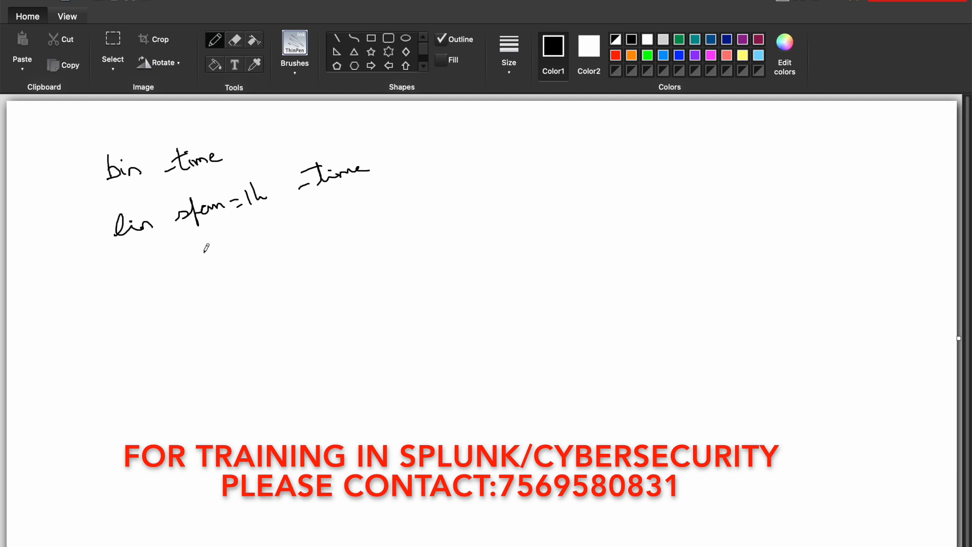
{"action": "mouse_move", "coordinate": [409, 160]}
{"action": "left_mouse_down"}
{"action": "mouse_move", "coordinate": [429, 166]}
{"action": "mouse_move", "coordinate": [440, 152]}
{"action": "mouse_move", "coordinate": [484, 145]}
{"action": "left_mouse_up"}
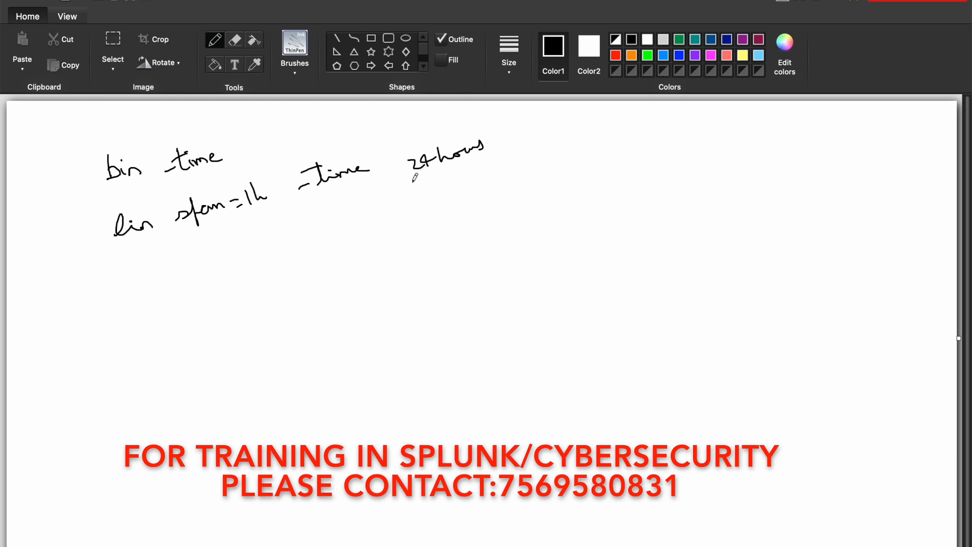
{"action": "left_click_drag", "start_coordinate": [415, 180], "coordinate": [483, 157]}
Handwrite the first hourly interval, "28-08-24 6:30 – 7:29", below the bin commands
{"action": "left_click_drag", "start_coordinate": [97, 294], "coordinate": [134, 294]}
{"action": "left_click_drag", "start_coordinate": [141, 289], "coordinate": [141, 295]}
{"action": "mouse_move", "coordinate": [146, 287]}
{"action": "left_mouse_down"}
{"action": "mouse_move", "coordinate": [171, 266]}
{"action": "mouse_move", "coordinate": [185, 274]}
{"action": "mouse_move", "coordinate": [203, 266]}
{"action": "left_mouse_up"}
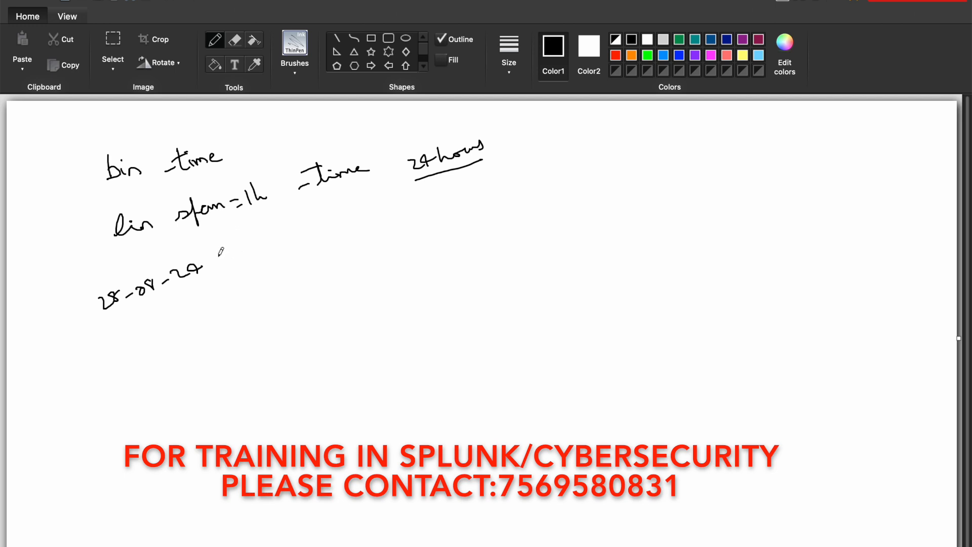
{"action": "left_click_drag", "start_coordinate": [226, 253], "coordinate": [257, 257]}
{"action": "left_click_drag", "start_coordinate": [266, 247], "coordinate": [361, 229]}
{"action": "left_click", "coordinate": [333, 231]}
{"action": "left_click", "coordinate": [335, 222]}
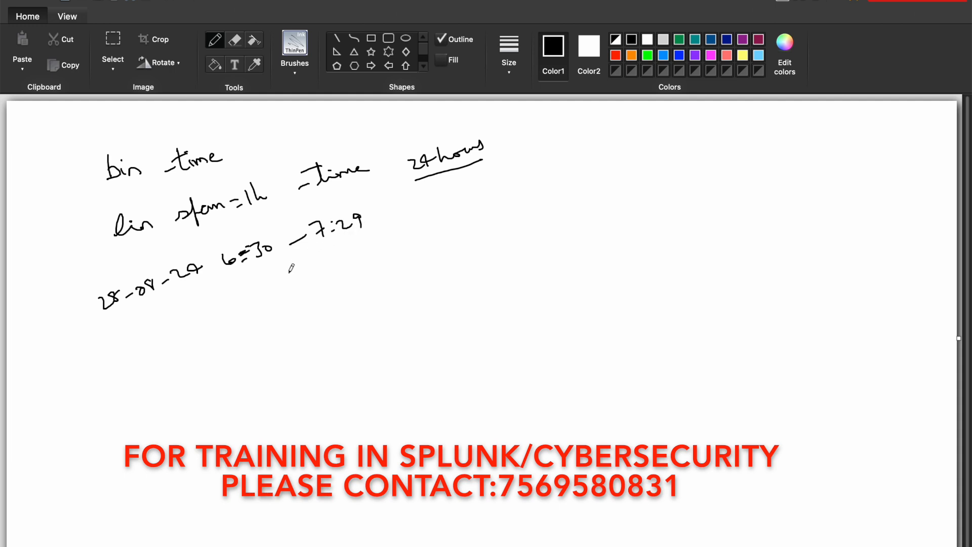
Handwrite the second hourly interval, "28-08-24 7:30 – 8:29", under the first one
{"action": "mouse_move", "coordinate": [111, 336]}
{"action": "left_mouse_down"}
{"action": "mouse_move", "coordinate": [125, 340]}
{"action": "mouse_move", "coordinate": [193, 304]}
{"action": "left_mouse_up"}
{"action": "left_click_drag", "start_coordinate": [194, 300], "coordinate": [207, 309]}
{"action": "mouse_move", "coordinate": [217, 293]}
{"action": "left_mouse_down"}
{"action": "mouse_move", "coordinate": [253, 299]}
{"action": "mouse_move", "coordinate": [378, 247]}
{"action": "mouse_move", "coordinate": [399, 257]}
{"action": "left_mouse_up"}
{"action": "left_click", "coordinate": [271, 278]}
{"action": "left_click", "coordinate": [272, 287]}
{"action": "left_click", "coordinate": [363, 253]}
{"action": "left_click", "coordinate": [364, 261]}
Handwrite the third hourly interval, "28-08-24 8:30 – 9:29", and underline "span=1h" in the bin command
{"action": "mouse_move", "coordinate": [118, 375]}
{"action": "left_mouse_down"}
{"action": "mouse_move", "coordinate": [132, 385]}
{"action": "mouse_move", "coordinate": [146, 367]}
{"action": "left_mouse_up"}
{"action": "left_click_drag", "start_coordinate": [154, 370], "coordinate": [181, 364]}
{"action": "left_click_drag", "start_coordinate": [190, 358], "coordinate": [219, 345]}
{"action": "left_click_drag", "start_coordinate": [219, 345], "coordinate": [409, 287]}
{"action": "left_click", "coordinate": [284, 321]}
{"action": "left_click", "coordinate": [287, 327]}
{"action": "left_click", "coordinate": [374, 290]}
{"action": "left_click", "coordinate": [376, 298]}
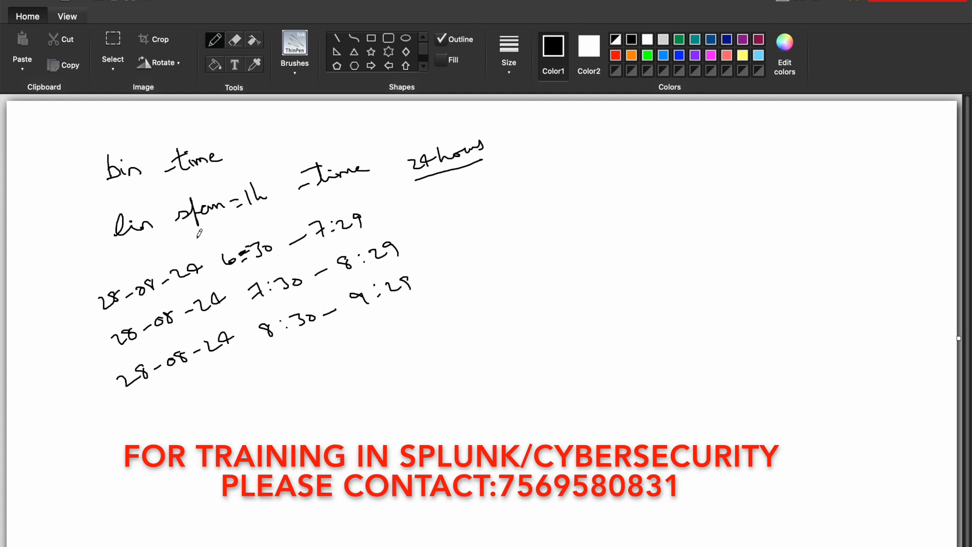
{"action": "left_click_drag", "start_coordinate": [188, 236], "coordinate": [270, 200]}
Switch to Splunk in Chrome, run the search index=_internal and look over the returned events
{"action": "mouse_move", "coordinate": [509, 544]}
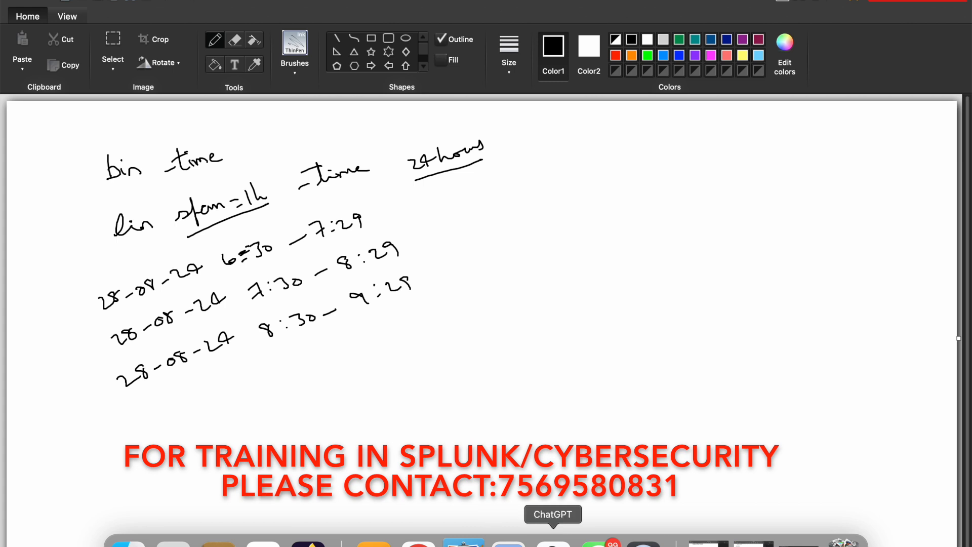
{"action": "left_click", "coordinate": [419, 544]}
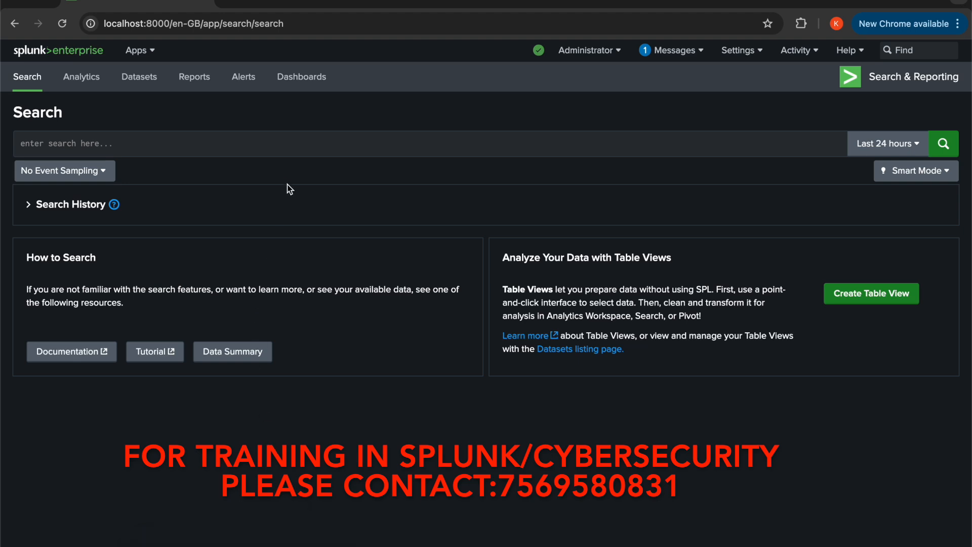
{"action": "left_click", "coordinate": [291, 148]}
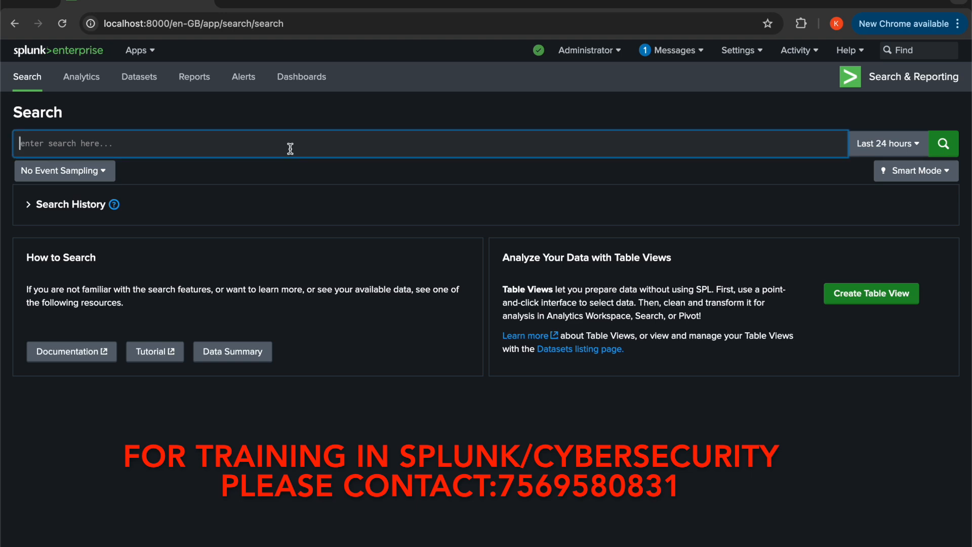
{"action": "type", "text": "index="}
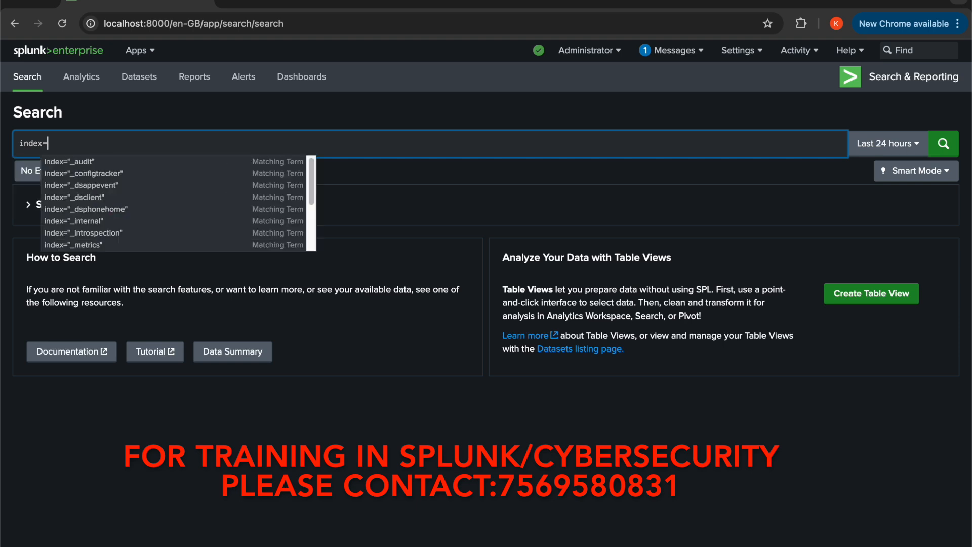
{"action": "type", "text": "_internal"}
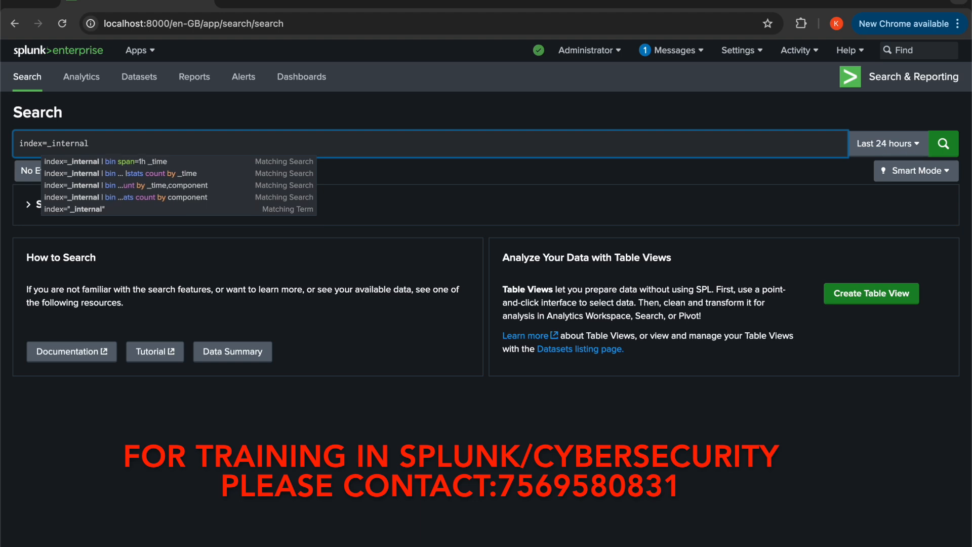
{"action": "left_click", "coordinate": [354, 122]}
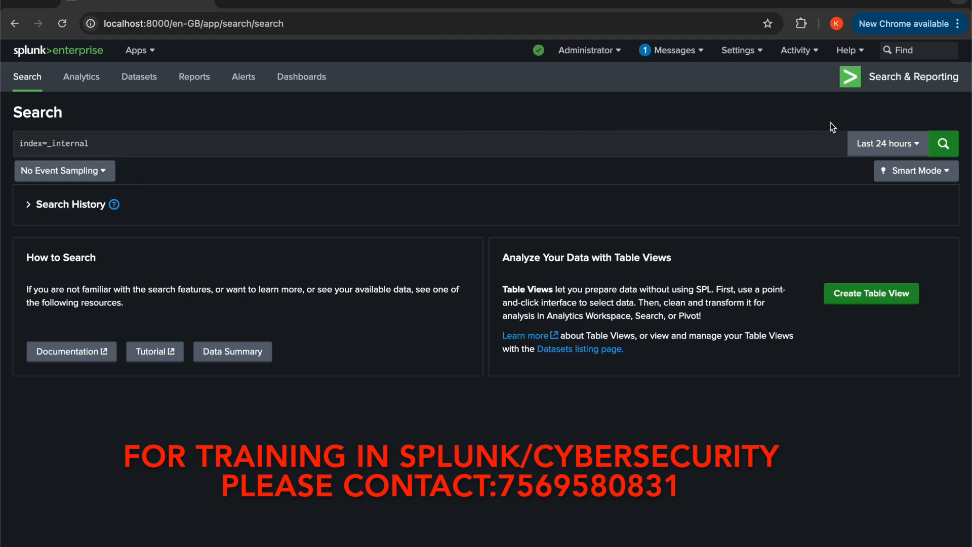
{"action": "left_click", "coordinate": [945, 146]}
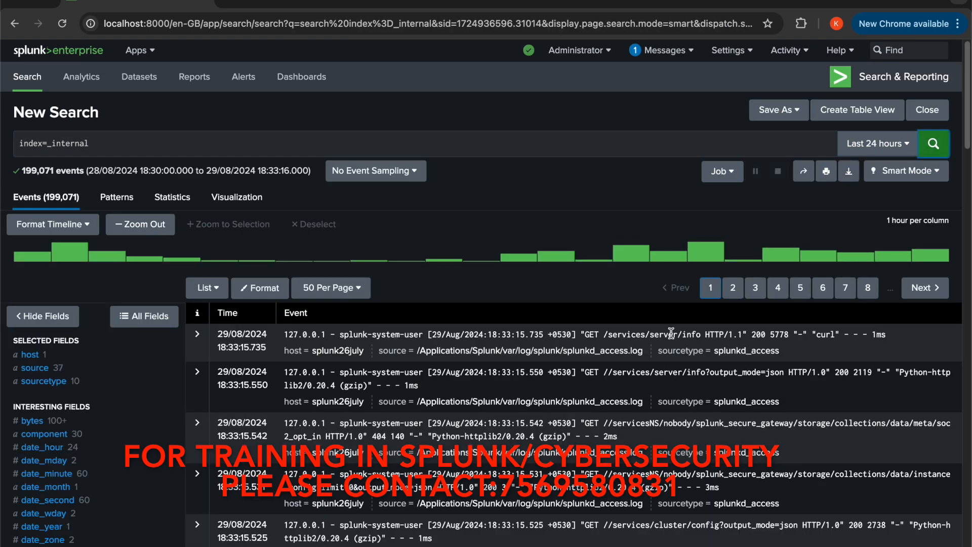
{"action": "scroll", "coordinate": [554, 404], "scroll_direction": "down", "scroll_amount": 3}
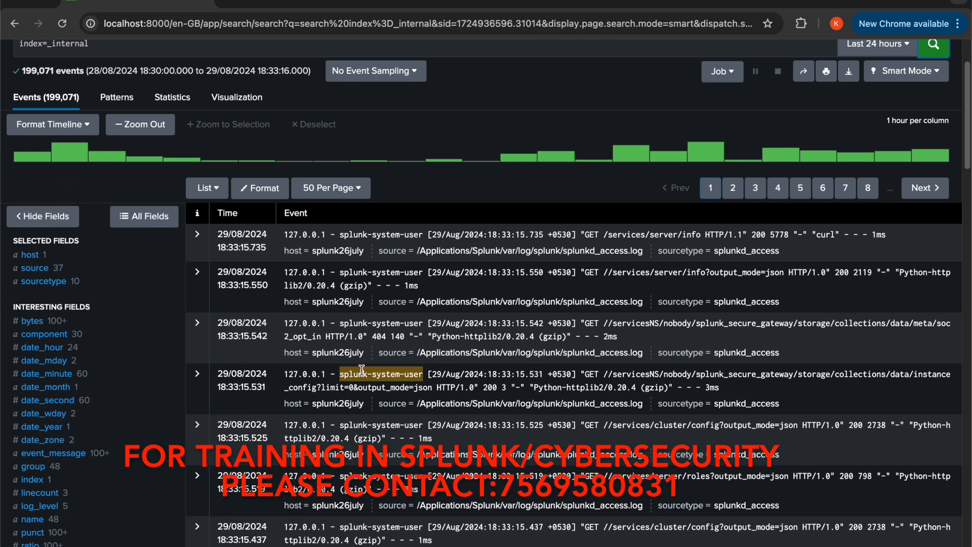
{"action": "scroll", "coordinate": [361, 370], "scroll_direction": "up", "scroll_amount": 3}
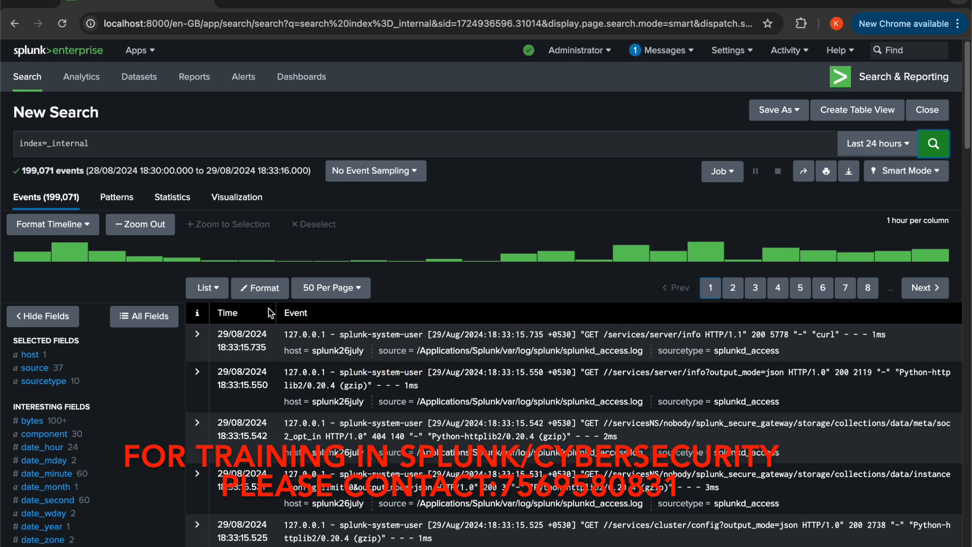
Append a bin command on the _time field with a span= option to the index=_internal search
{"action": "left_click", "coordinate": [168, 145]}
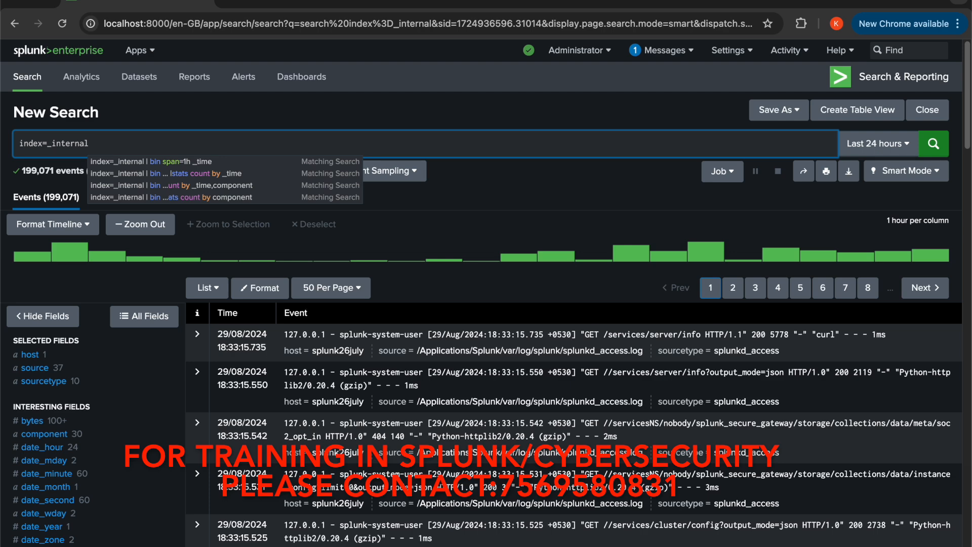
{"action": "type", "text": "|"}
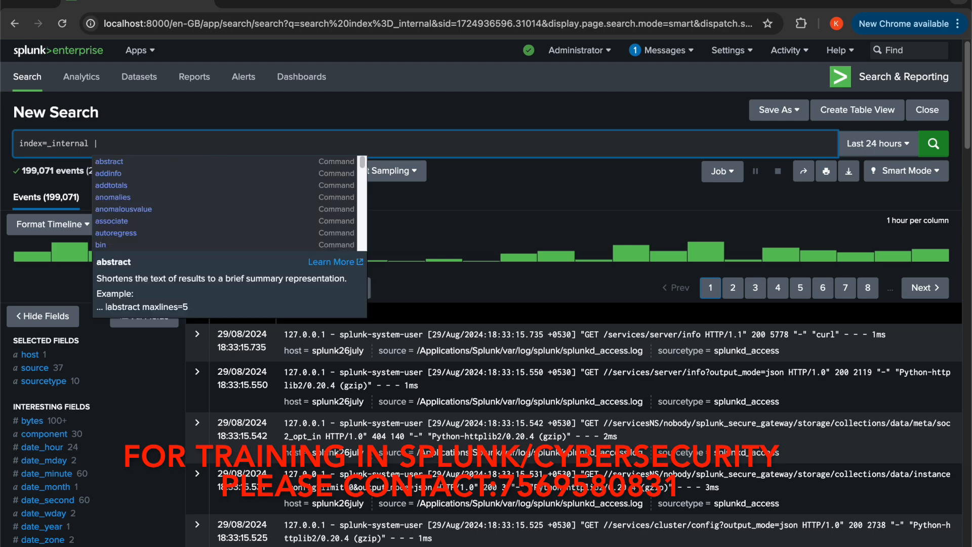
{"action": "type", "text": " bin"}
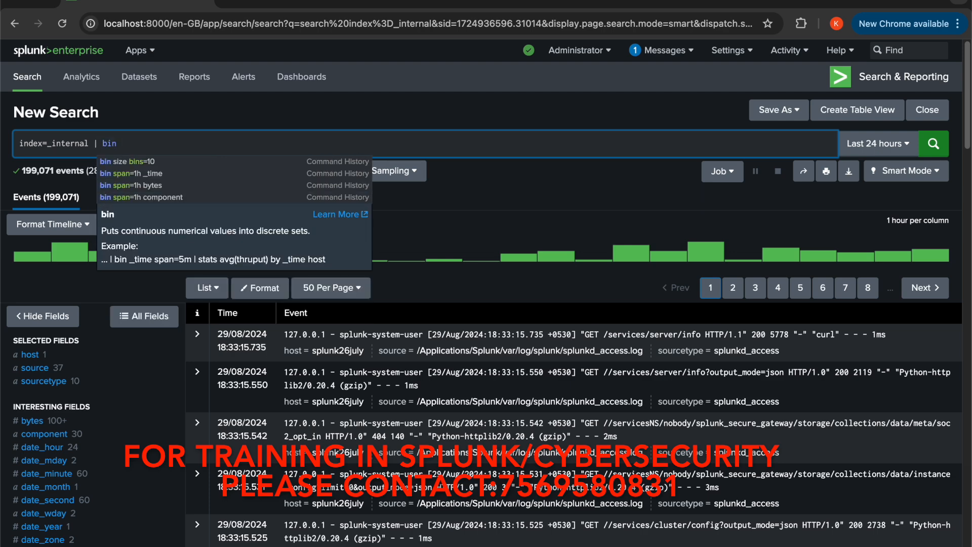
{"action": "type", "text": " _"}
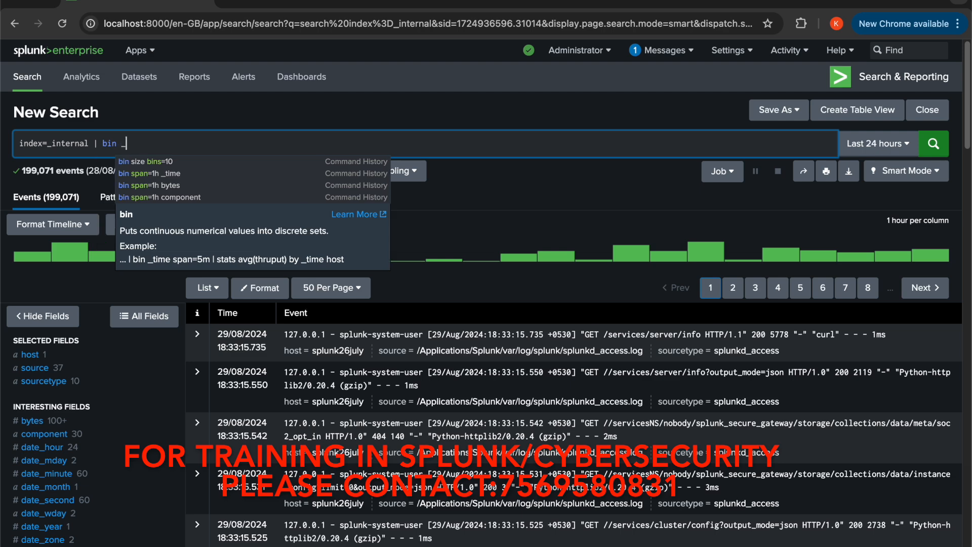
{"action": "type", "text": "time"}
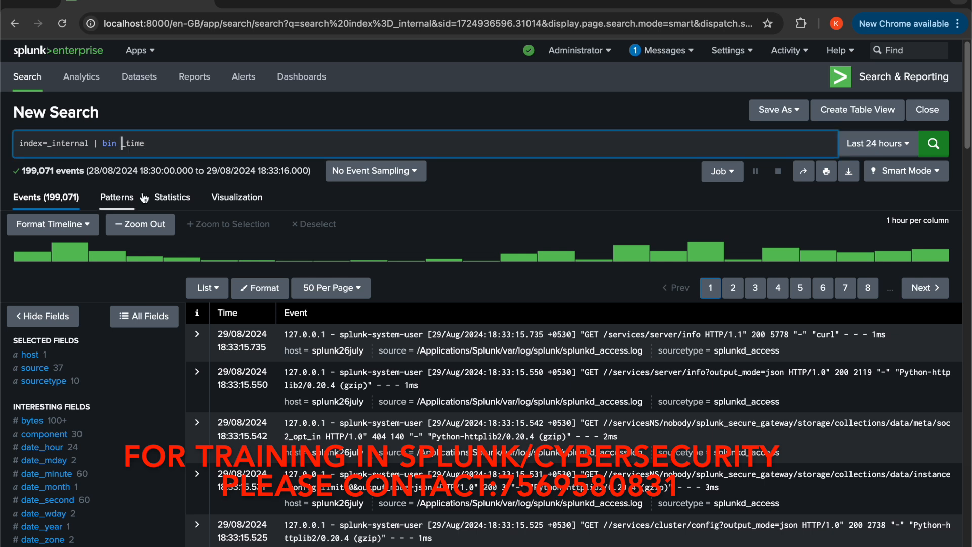
{"action": "type", "text": "span"}
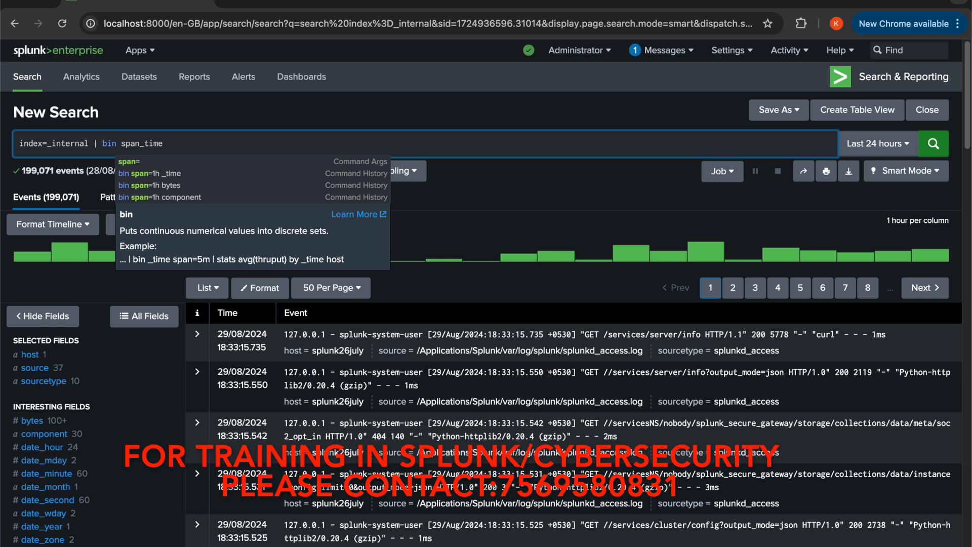
{"action": "type", "text": "="}
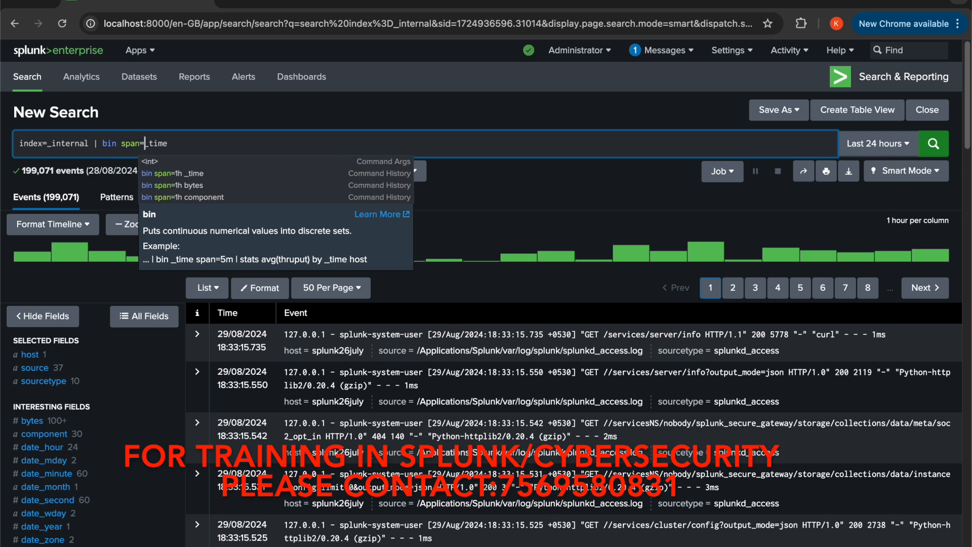
{"action": "type", "text": "1"}
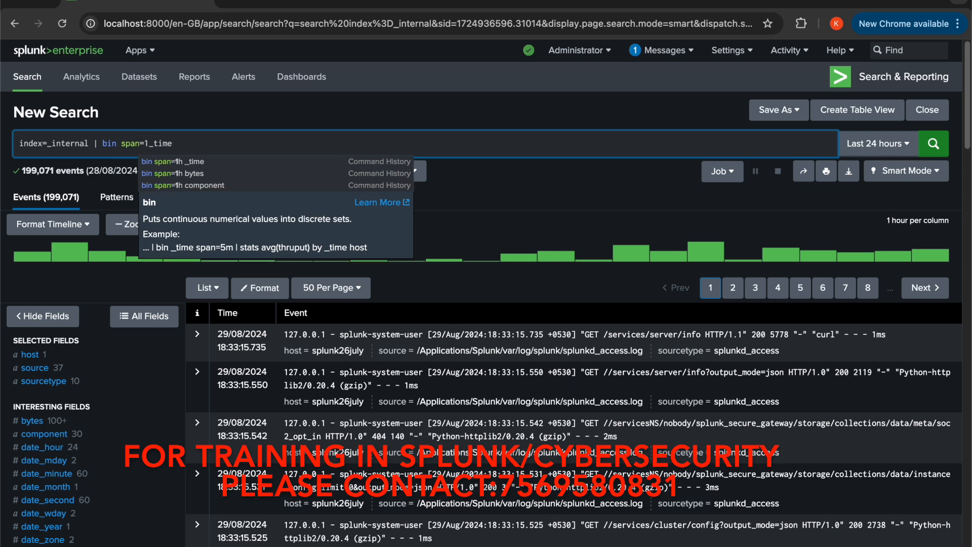
{"action": "type", "text": "h"}
Try bin span values of 1h, 15m and 30s in the search query
{"action": "key", "text": "BackSpace"}
{"action": "key", "text": "BackSpace"}
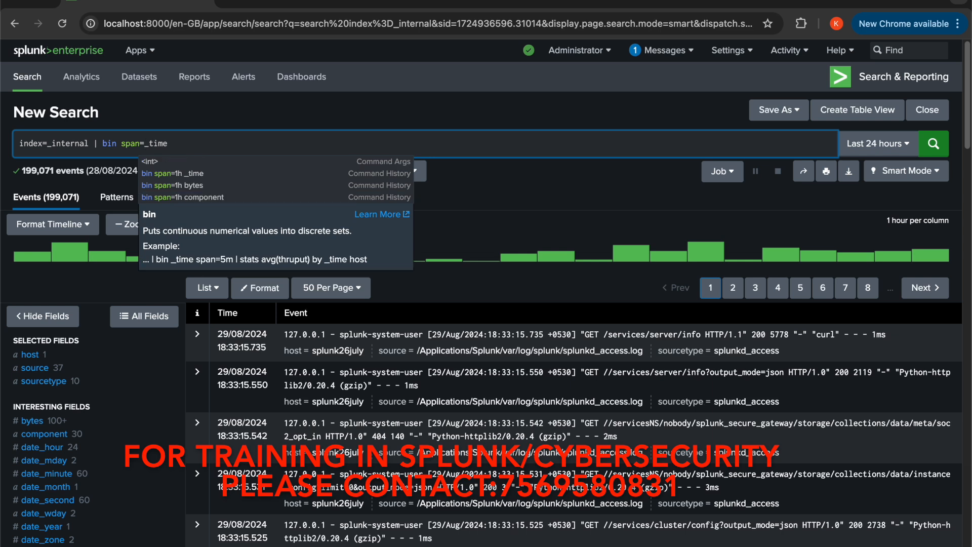
{"action": "type", "text": "15m"}
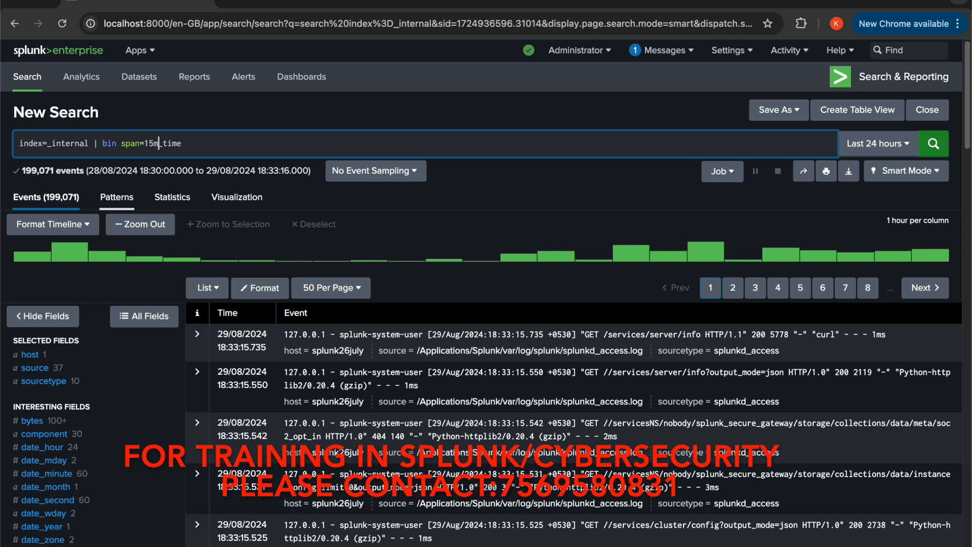
{"action": "key", "text": "BackSpace"}
{"action": "key", "text": "BackSpace"}
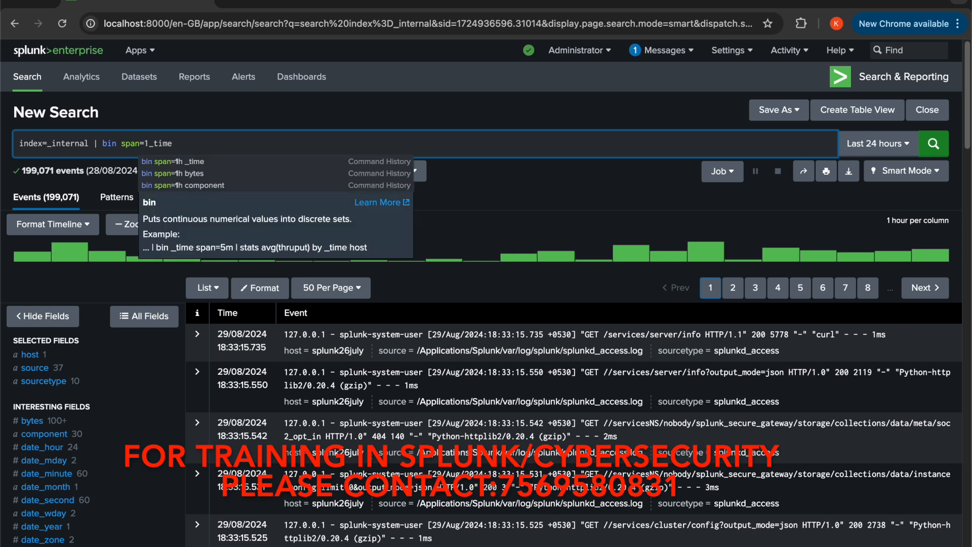
{"action": "key", "text": "BackSpace"}
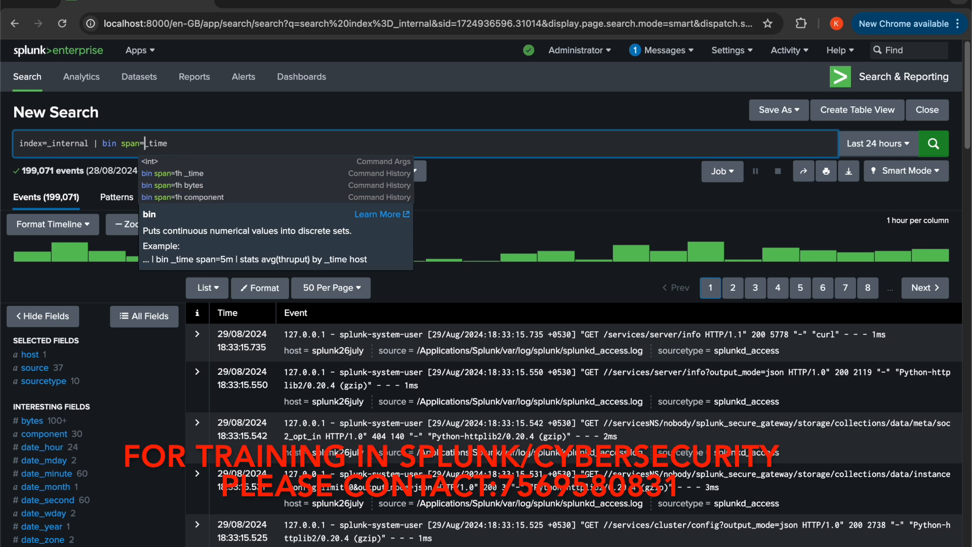
{"action": "type", "text": "30"}
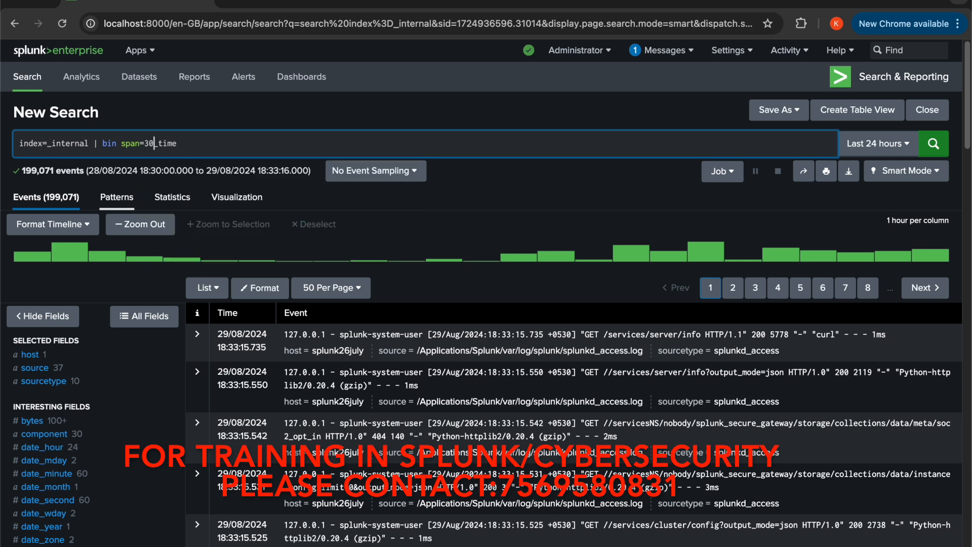
{"action": "type", "text": "s"}
{"action": "key", "text": "BackSpace"}
{"action": "key", "text": "BackSpace"}
{"action": "key", "text": "BackSpace"}
Complete the query as index=_internal | bin span=1h _time and run the search
{"action": "type", "text": "1"}
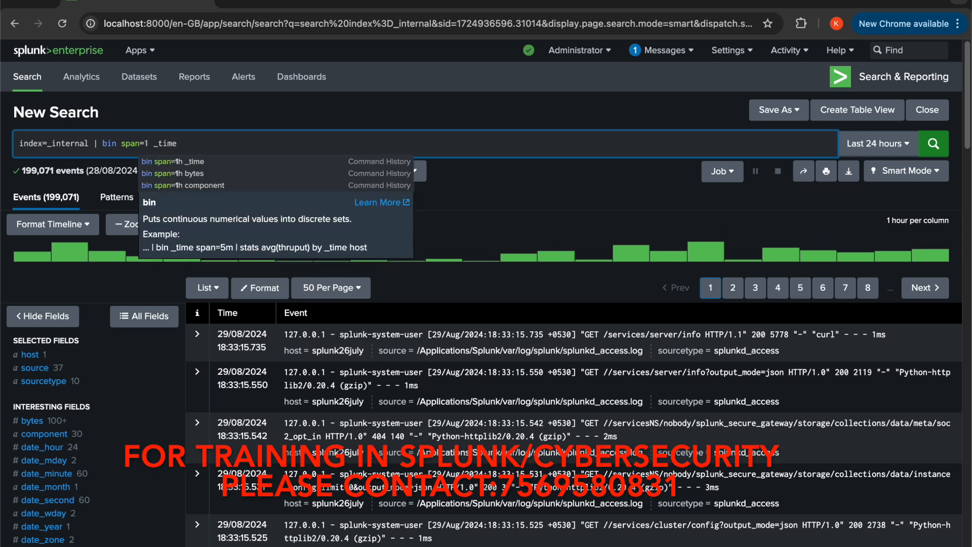
{"action": "type", "text": "h"}
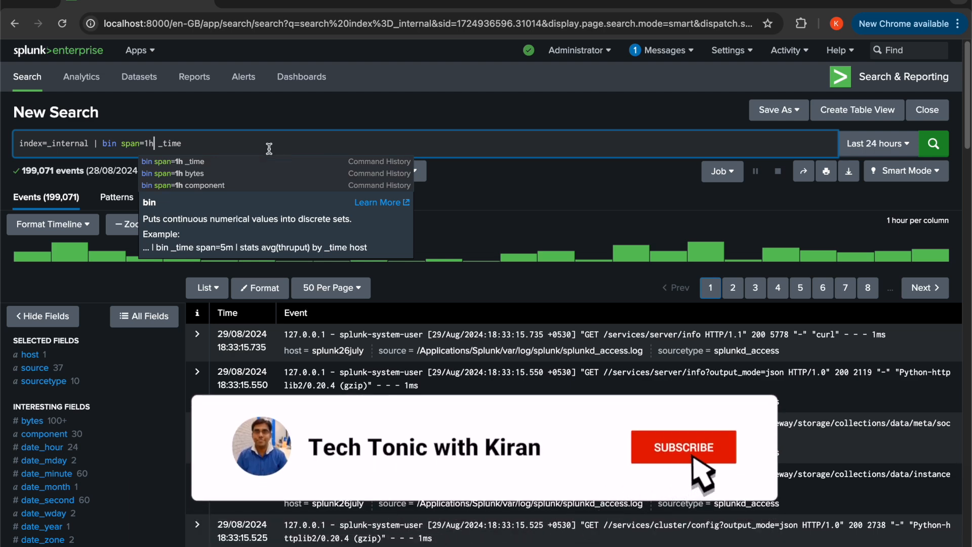
{"action": "left_click", "coordinate": [469, 196]}
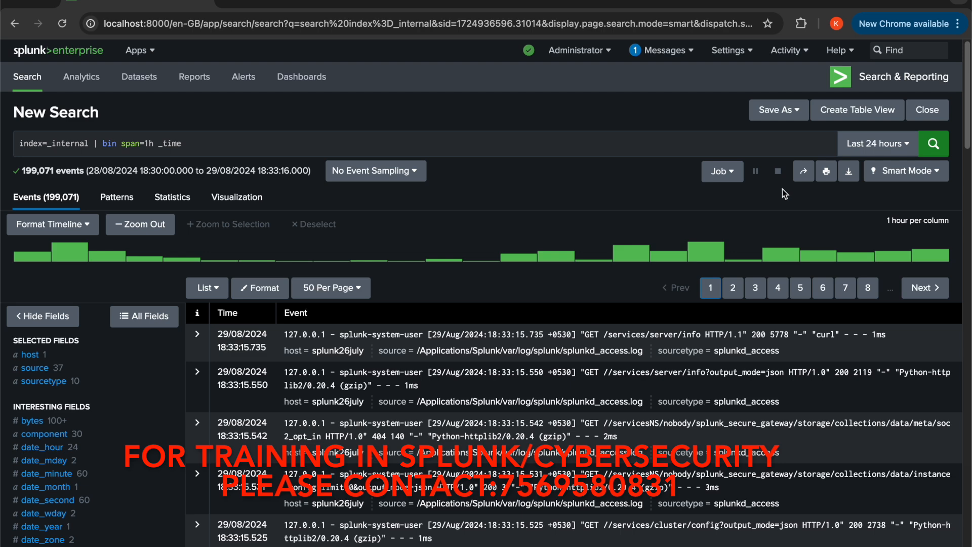
{"action": "left_click", "coordinate": [931, 152]}
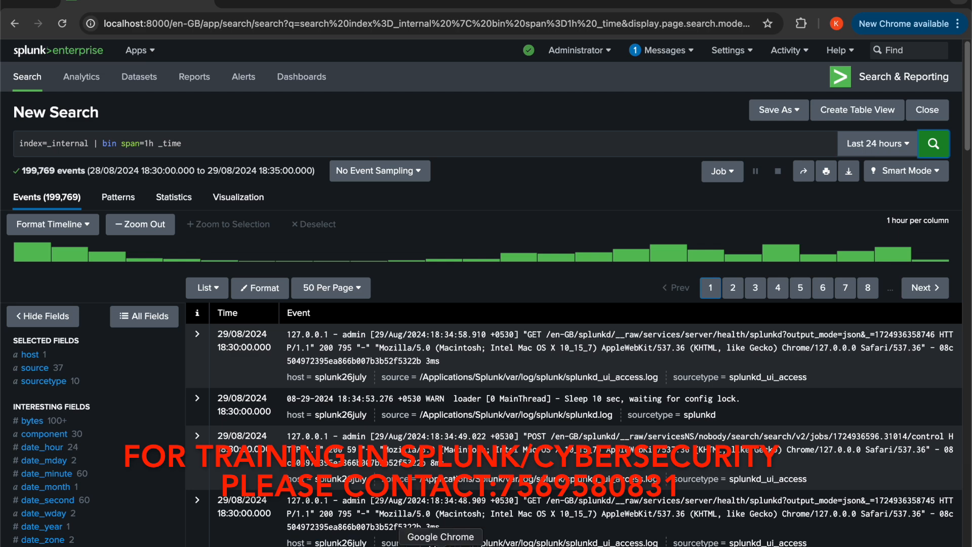
Examine the timestamps in the Time column of the events returned by the bin search
{"action": "mouse_move", "coordinate": [575, 542]}
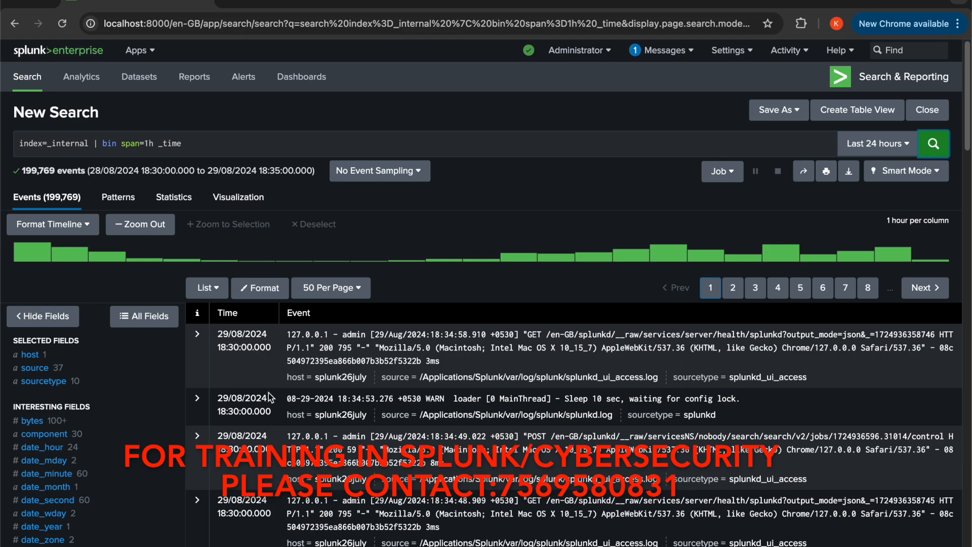
{"action": "scroll", "coordinate": [267, 398], "scroll_direction": "down", "scroll_amount": 5}
{"action": "scroll", "coordinate": [266, 398], "scroll_direction": "down", "scroll_amount": 8}
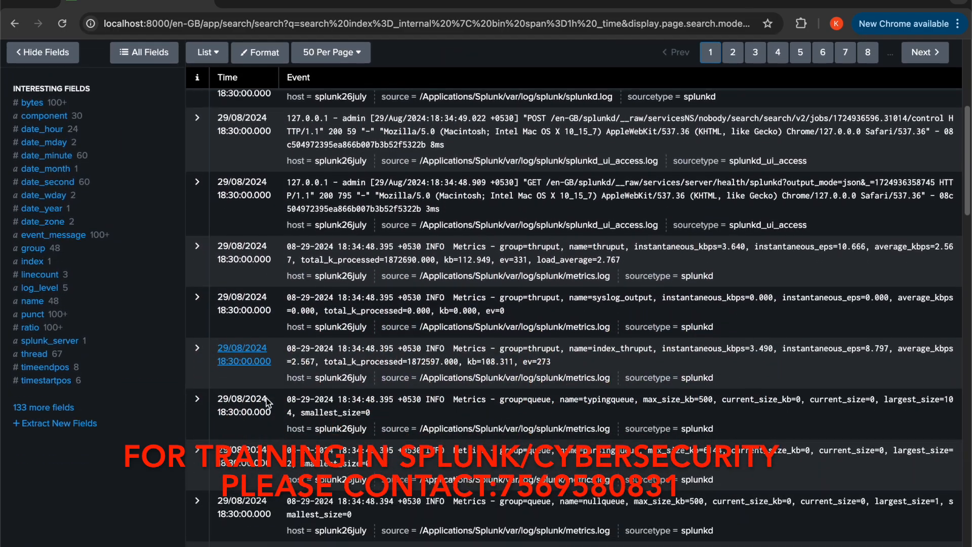
{"action": "scroll", "coordinate": [268, 402], "scroll_direction": "down", "scroll_amount": 2}
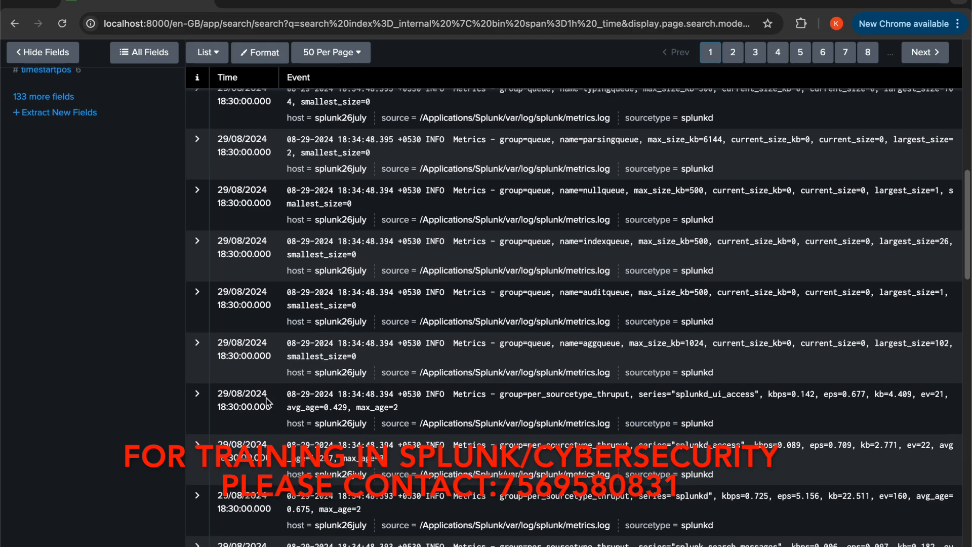
Browse the event list and result pages 3, 6, 8, 11, 12 and 15 to compare their binned Time values
{"action": "scroll", "coordinate": [266, 398], "scroll_direction": "down", "scroll_amount": 6}
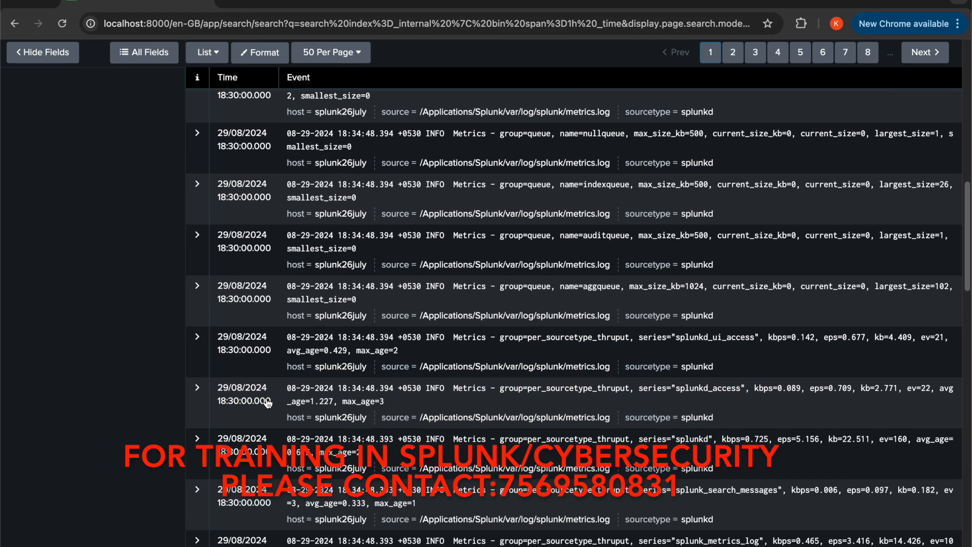
{"action": "scroll", "coordinate": [267, 402], "scroll_direction": "down", "scroll_amount": 5}
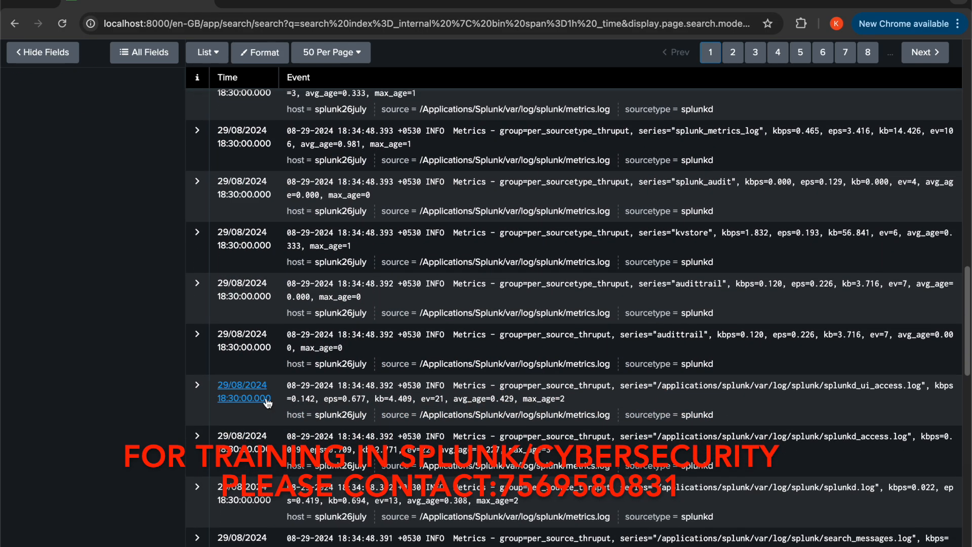
{"action": "scroll", "coordinate": [266, 399], "scroll_direction": "up", "scroll_amount": 12}
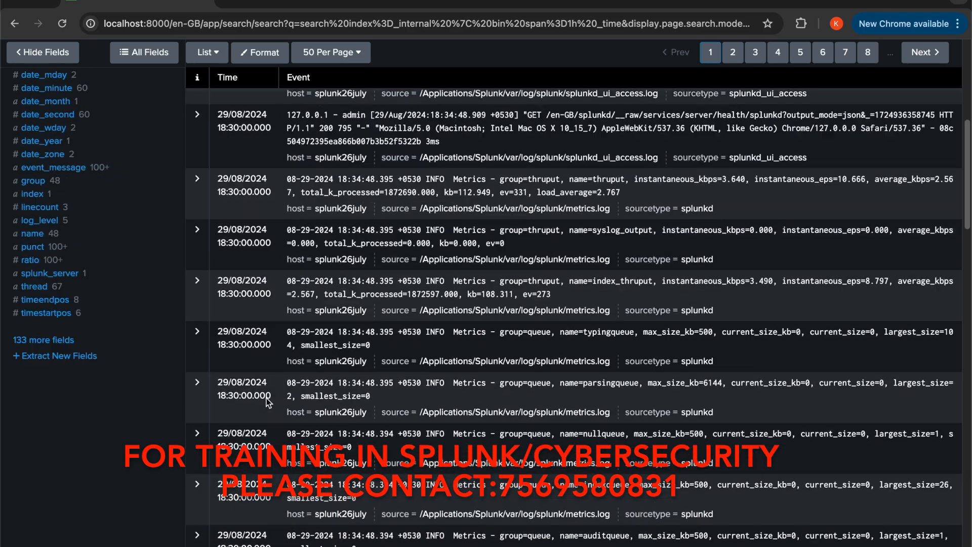
{"action": "scroll", "coordinate": [266, 398], "scroll_direction": "up", "scroll_amount": 1}
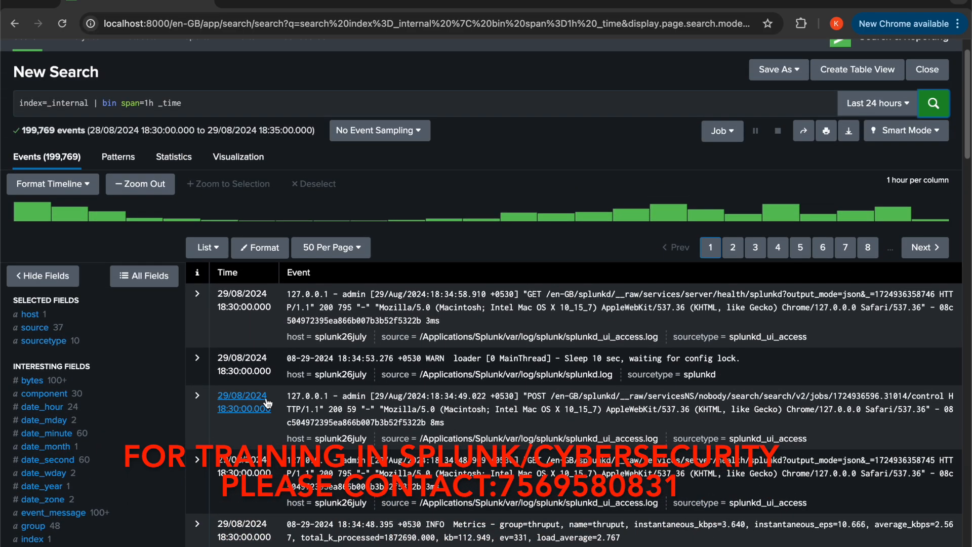
{"action": "left_click", "coordinate": [762, 252]}
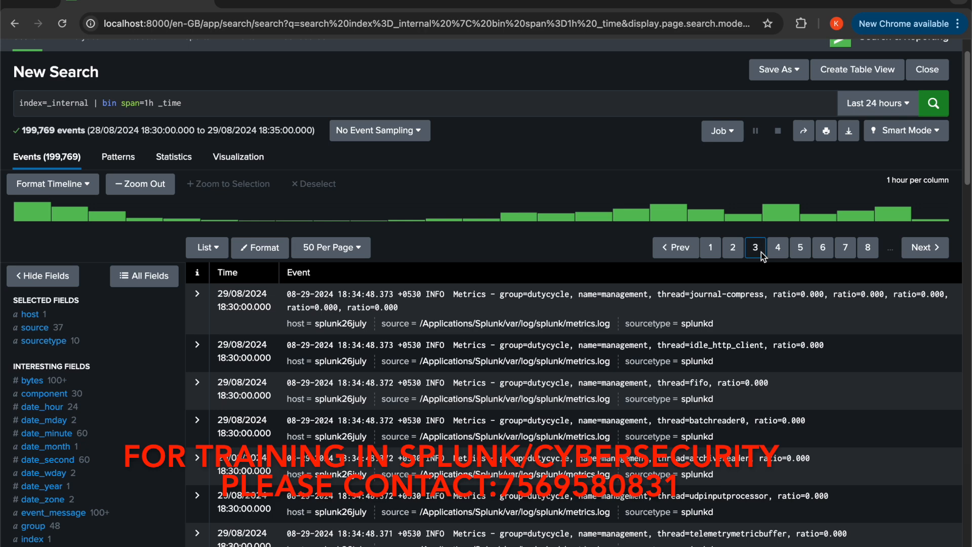
{"action": "left_click", "coordinate": [822, 252]}
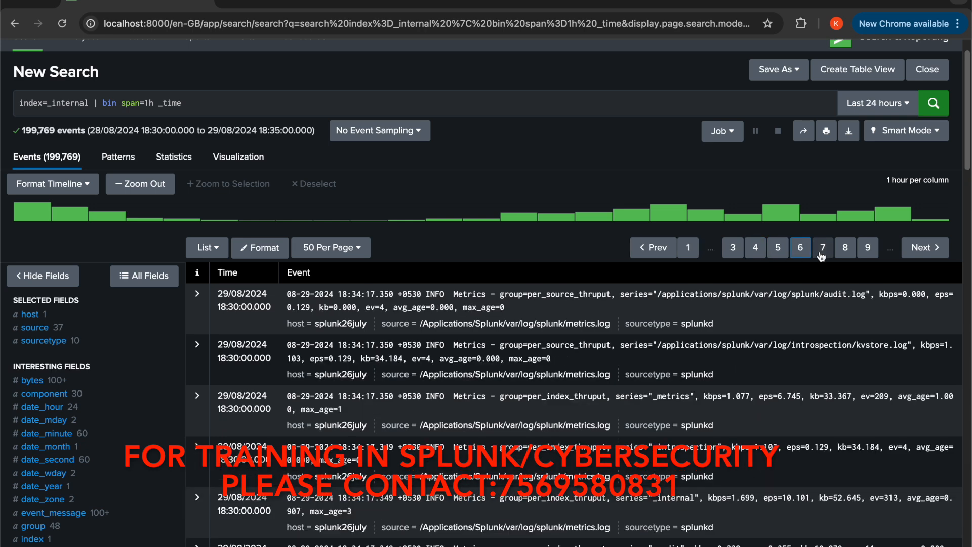
{"action": "left_click", "coordinate": [844, 253]}
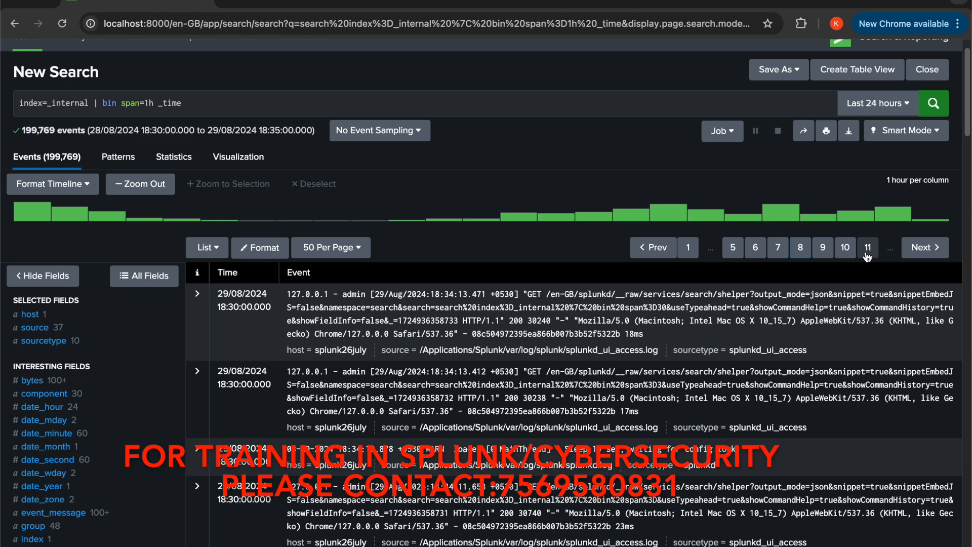
{"action": "left_click", "coordinate": [868, 248]}
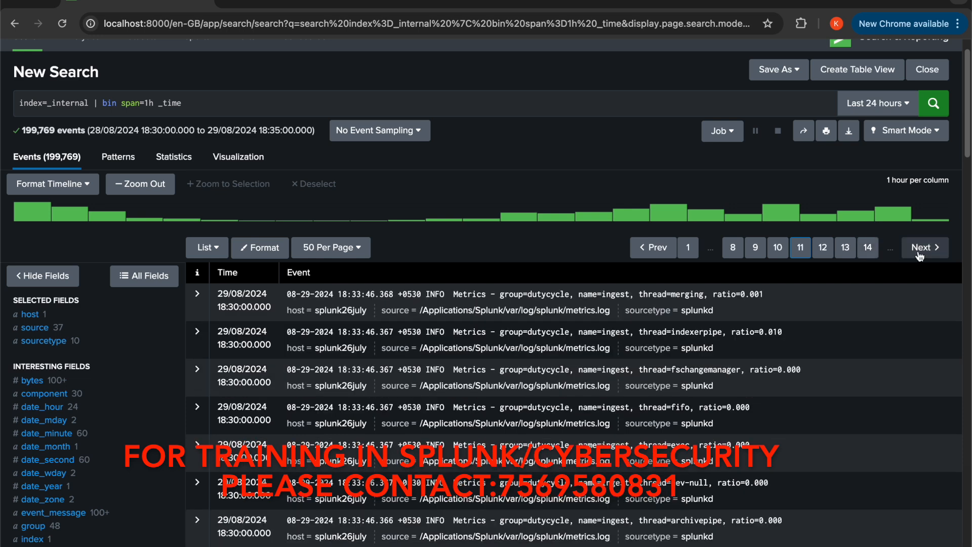
{"action": "left_click", "coordinate": [921, 253]}
{"action": "left_click", "coordinate": [867, 248]}
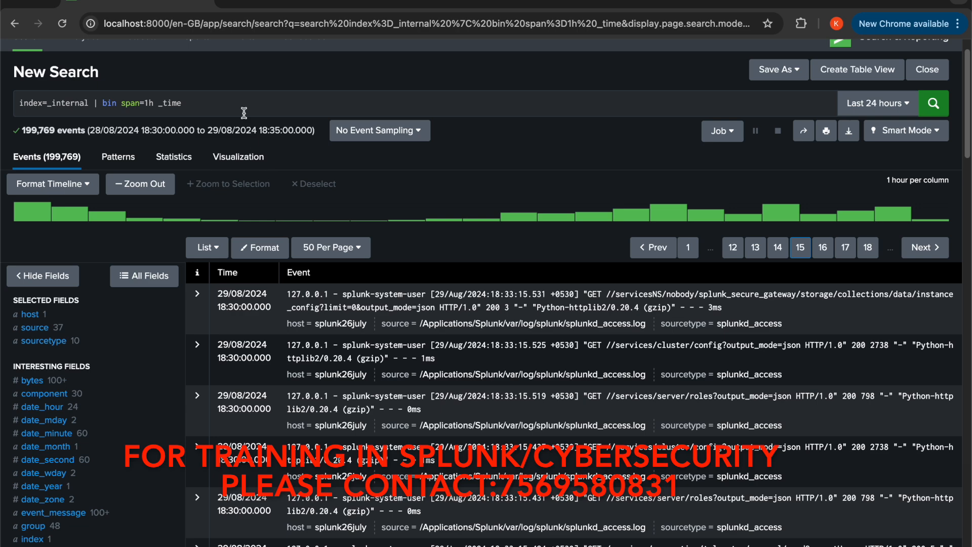
Append | stats count by _time to the one-hour bin search and run it
{"action": "left_click", "coordinate": [244, 105]}
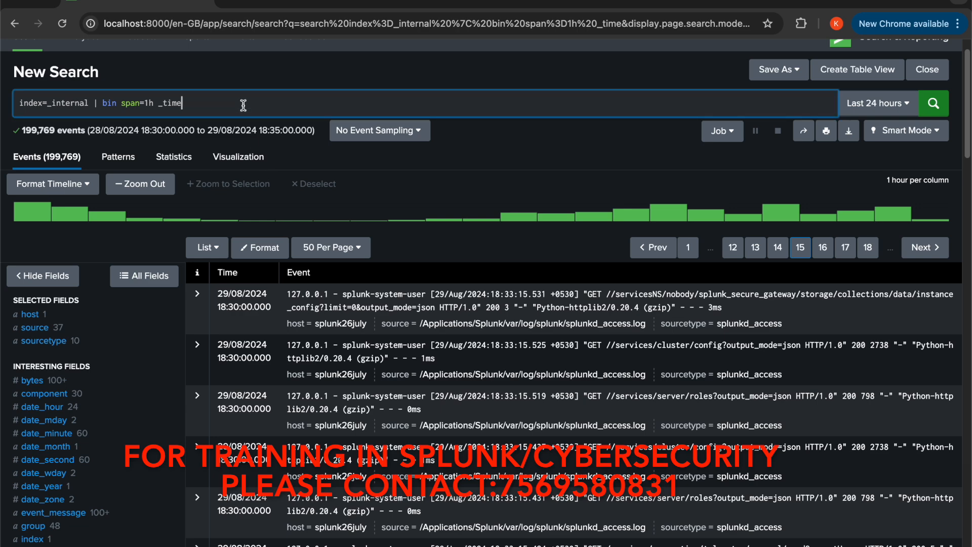
{"action": "type", "text": "|"}
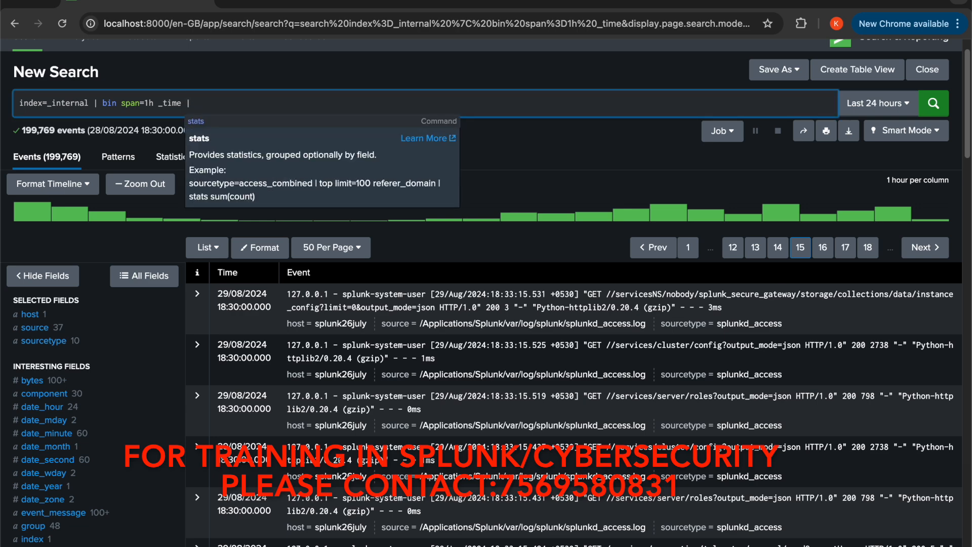
{"action": "type", "text": " stats"}
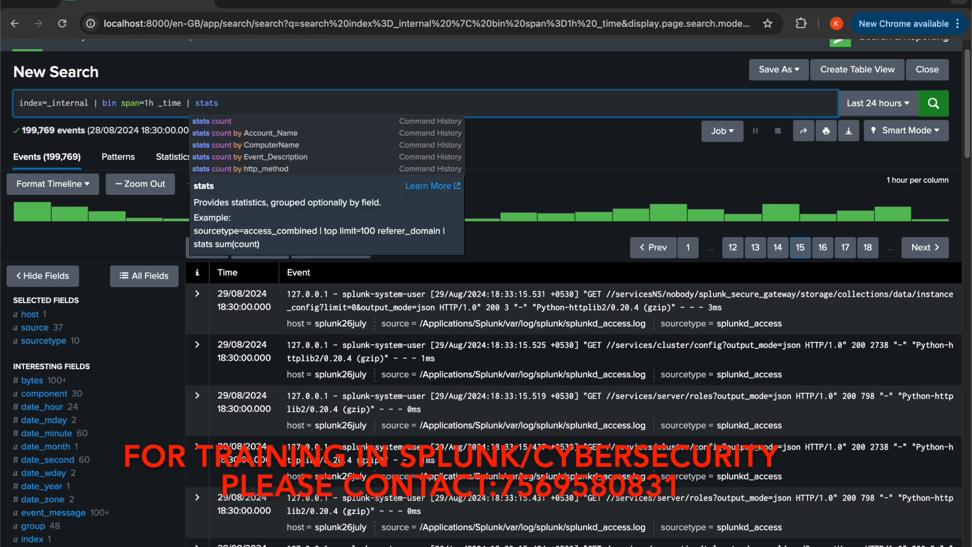
{"action": "type", "text": " count "}
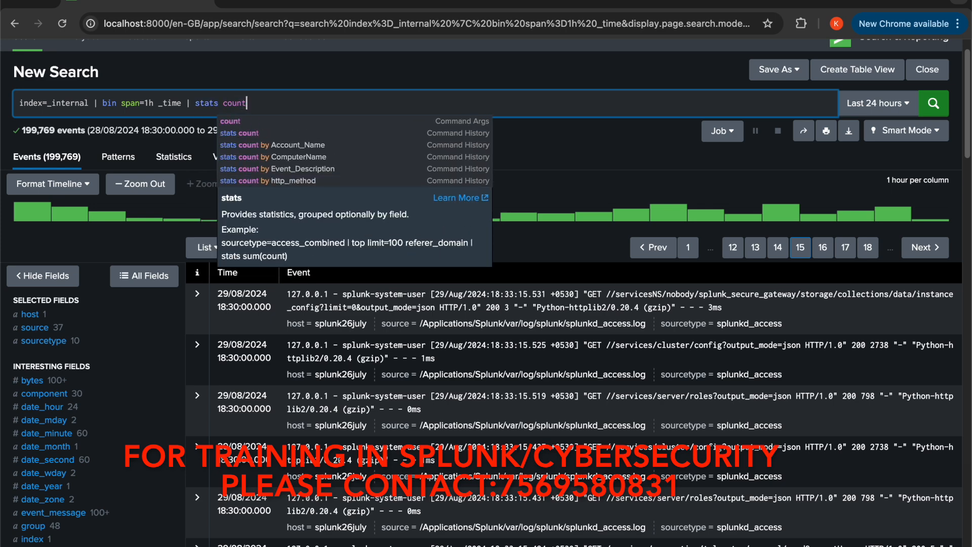
{"action": "type", "text": "by "}
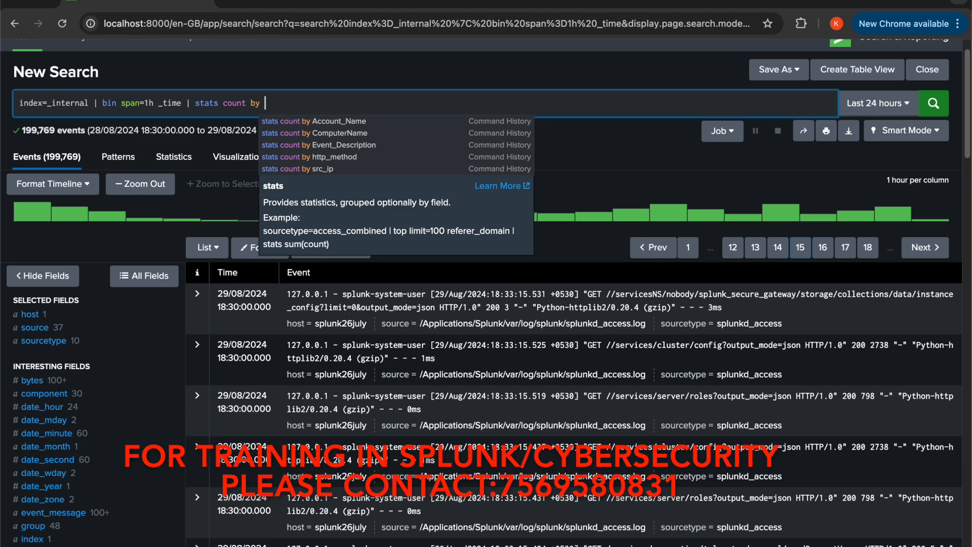
{"action": "type", "text": "_time"}
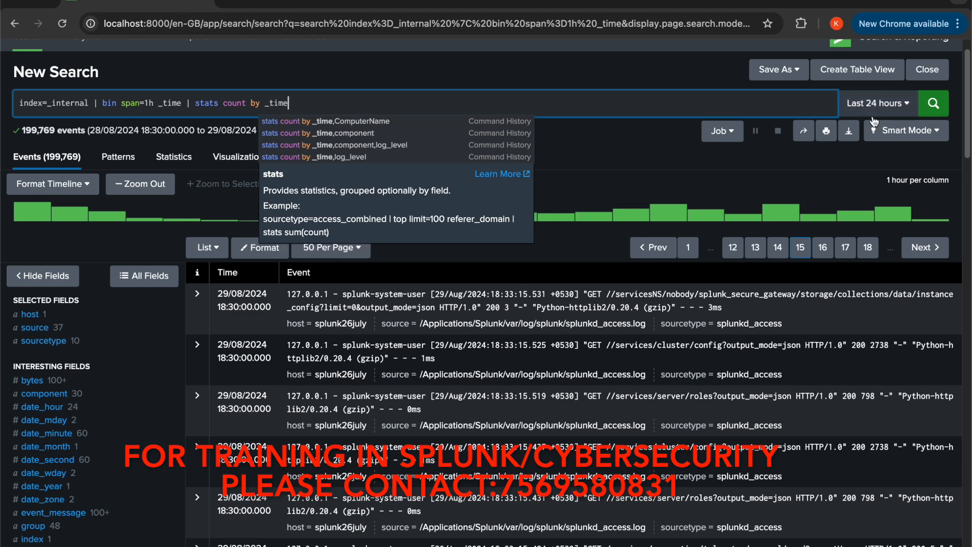
{"action": "left_click", "coordinate": [936, 113]}
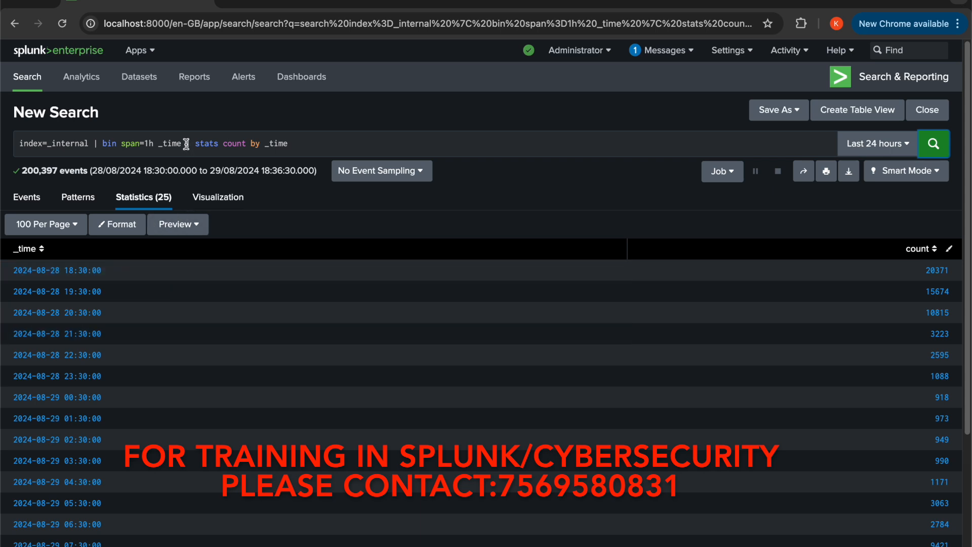
Remove the stats count by _time clause from the query and rerun the bin search
{"action": "left_click_drag", "start_coordinate": [186, 144], "coordinate": [307, 146]}
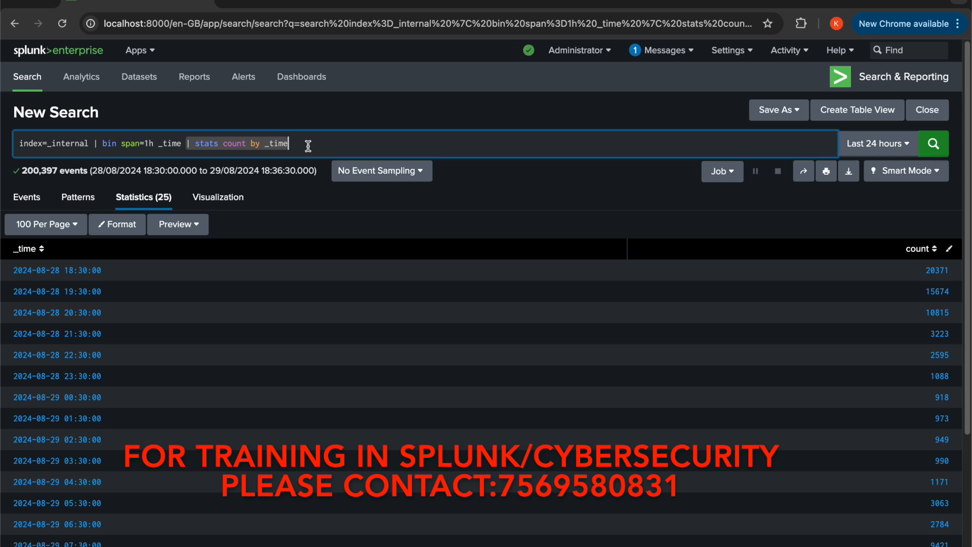
{"action": "key", "text": "BackSpace"}
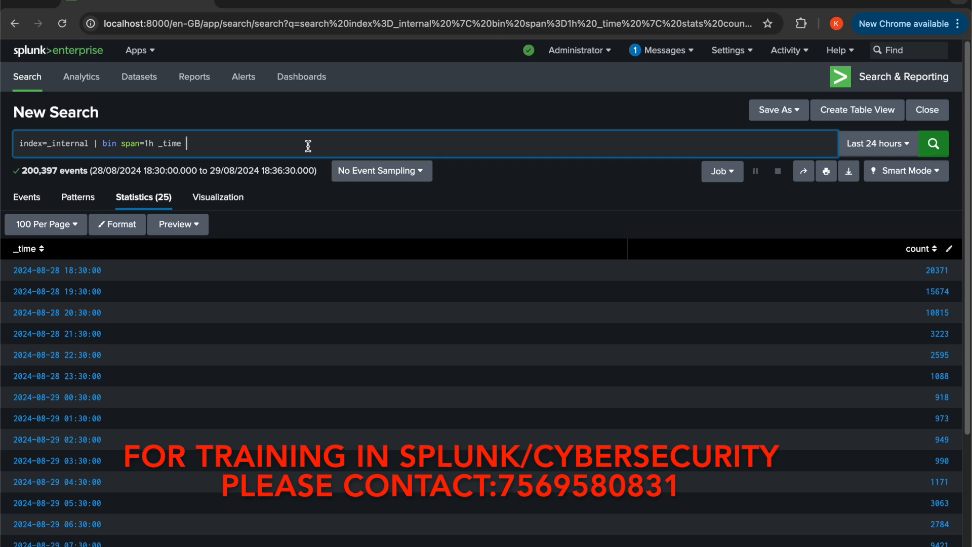
{"action": "left_click", "coordinate": [934, 145]}
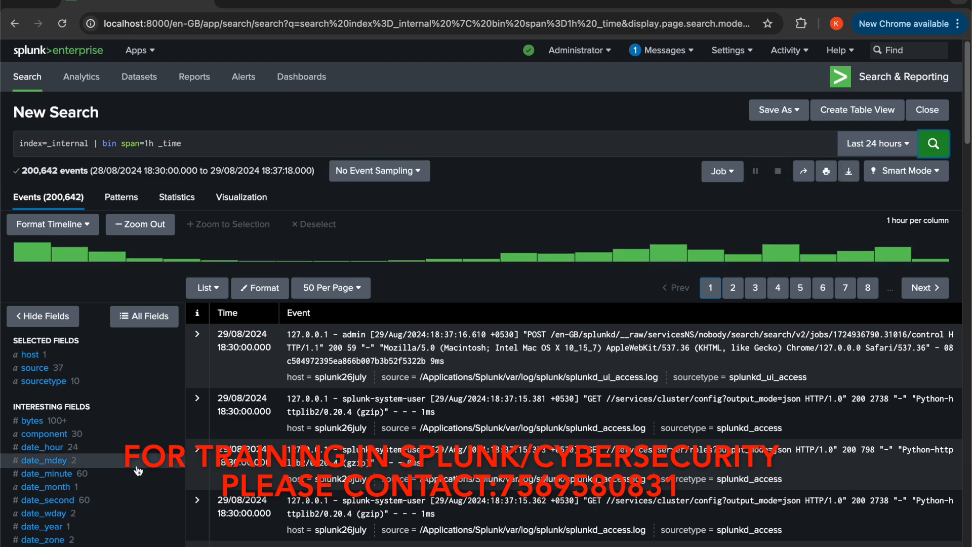
Inspect the value summaries of the component, thread and log_level fields in the search results
{"action": "scroll", "coordinate": [137, 471], "scroll_direction": "down", "scroll_amount": 2}
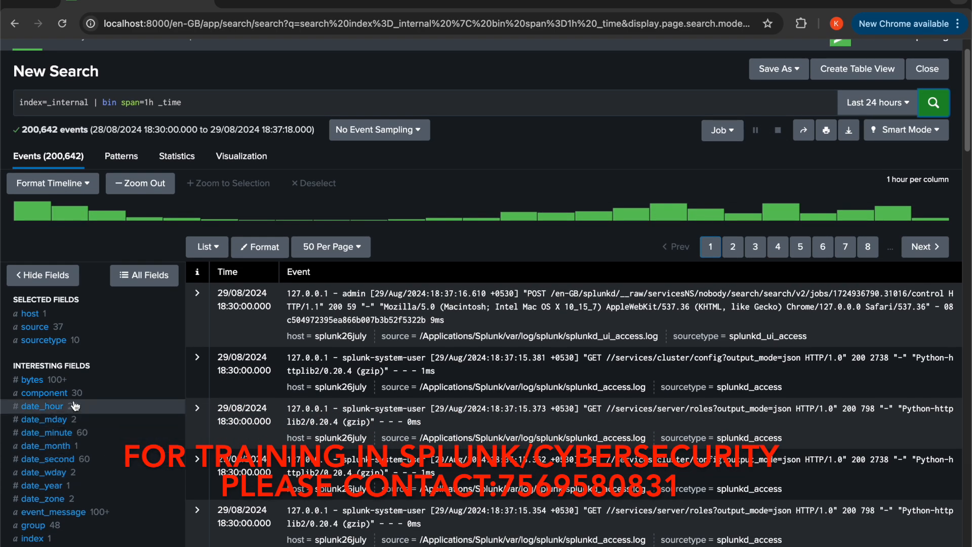
{"action": "left_click", "coordinate": [74, 395]}
{"action": "scroll", "coordinate": [75, 399], "scroll_direction": "down", "scroll_amount": 4}
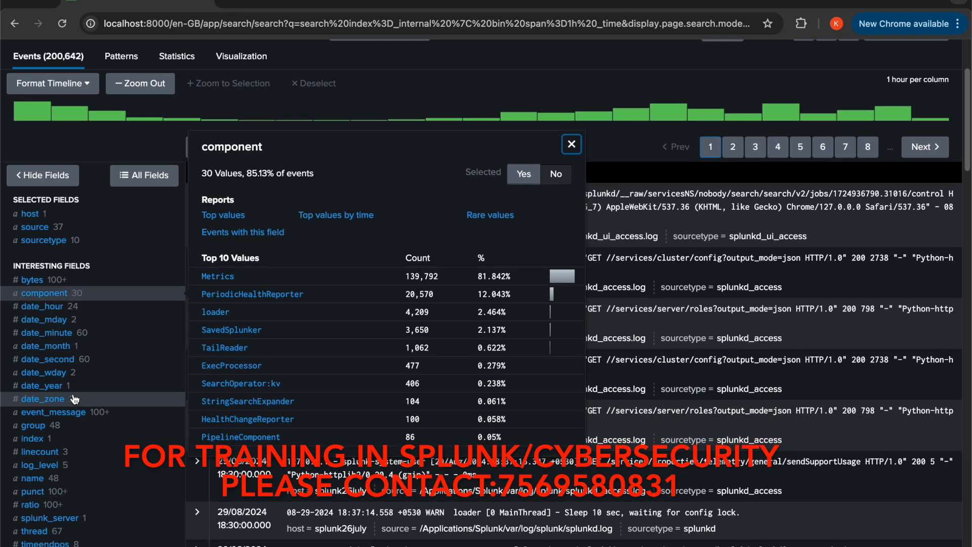
{"action": "left_click", "coordinate": [51, 534]}
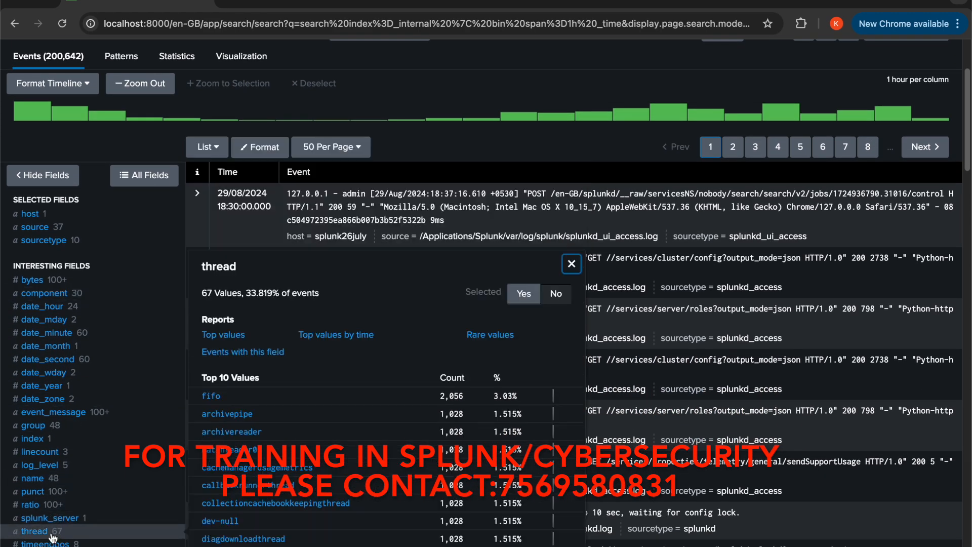
{"action": "left_click", "coordinate": [63, 465]}
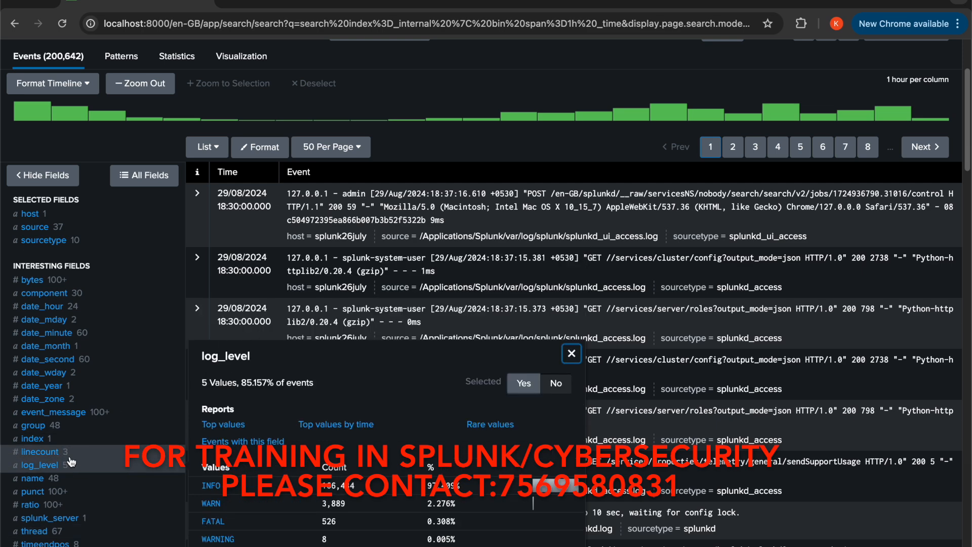
{"action": "scroll", "coordinate": [71, 461], "scroll_direction": "up", "scroll_amount": 3}
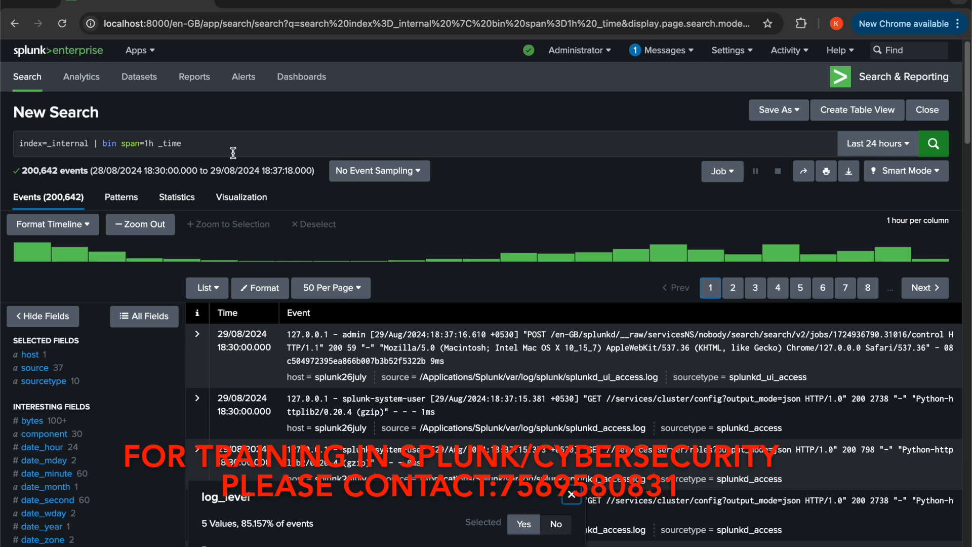
Append | stats count by log_ to the bin query as the start of a grouping by log level
{"action": "left_click", "coordinate": [233, 150]}
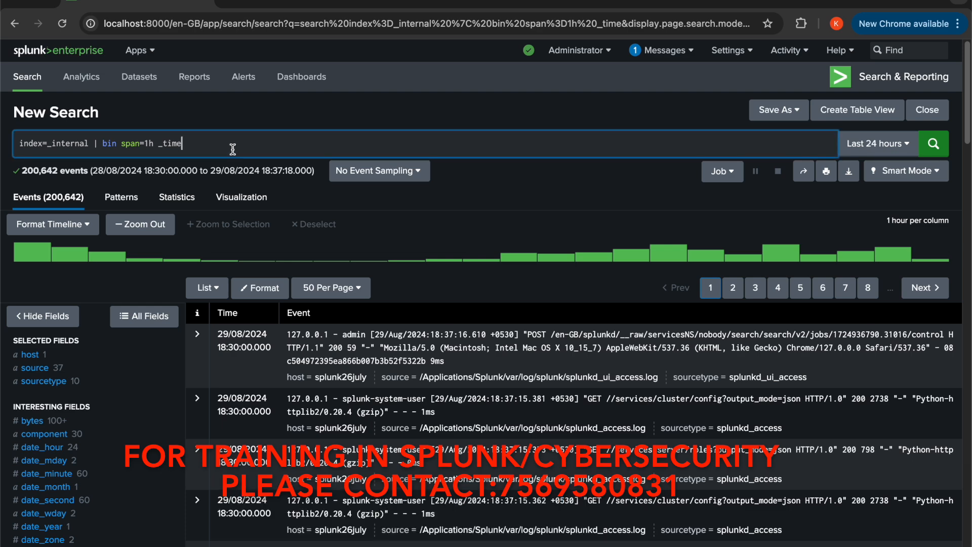
{"action": "type", "text": "| s"}
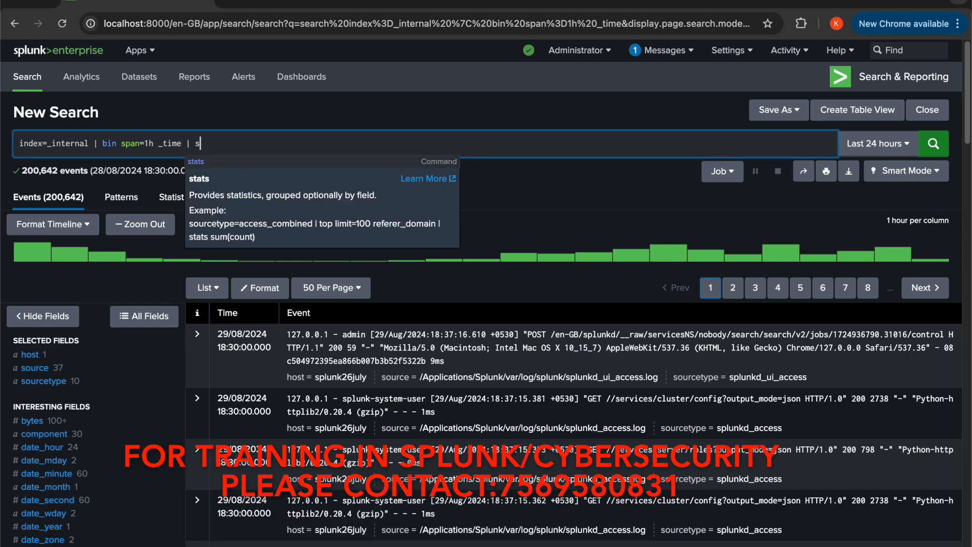
{"action": "type", "text": "tats "}
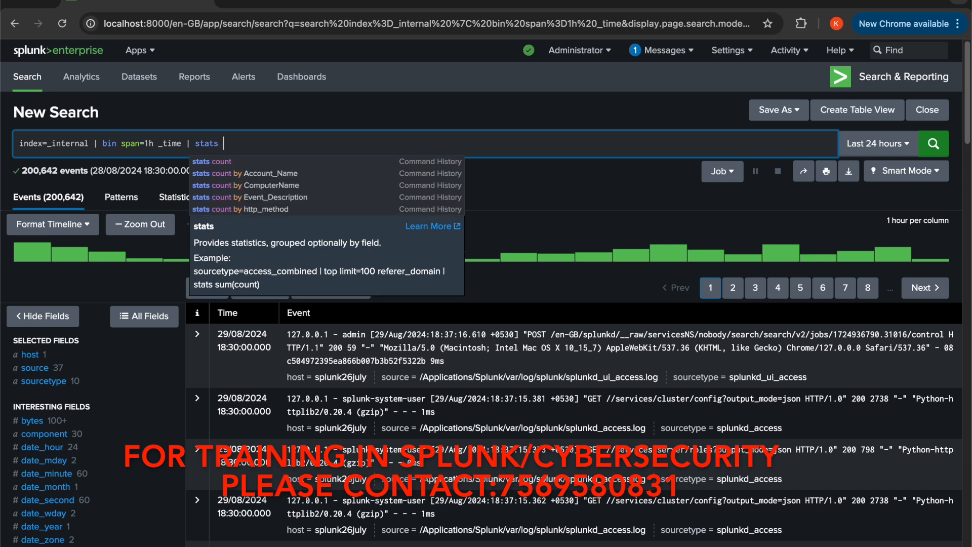
{"action": "type", "text": "count b"}
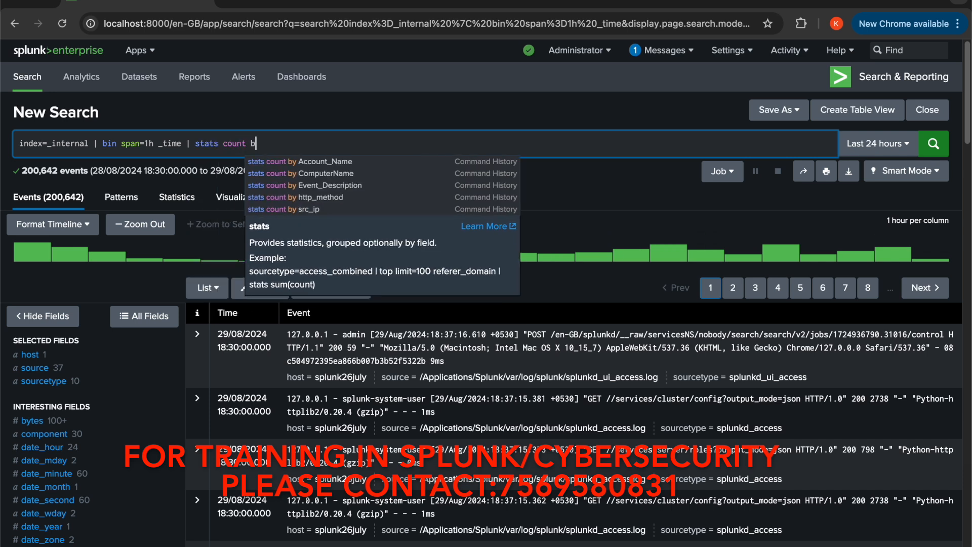
{"action": "type", "text": "y log"}
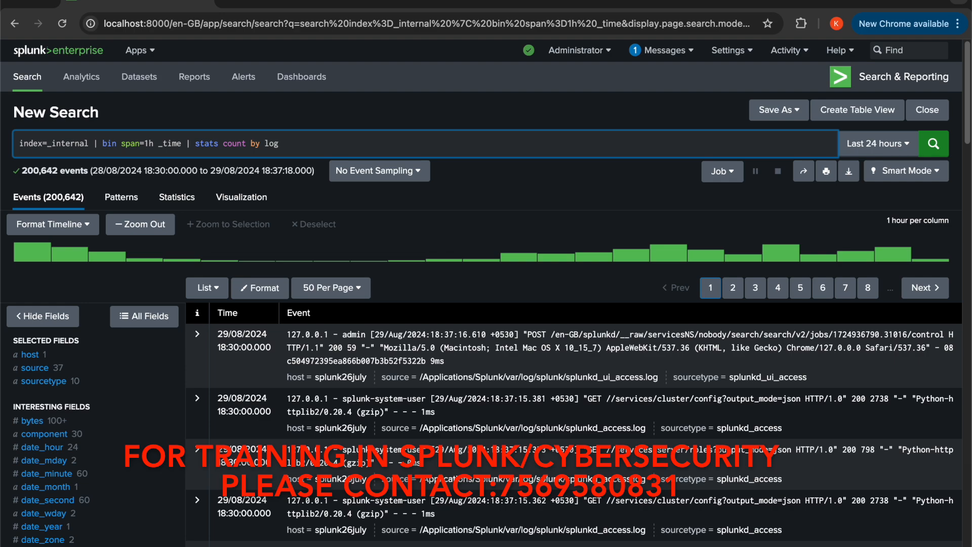
{"action": "type", "text": "_"}
Review the values of the log_level field among the interesting fields and close its summary
{"action": "scroll", "coordinate": [90, 464], "scroll_direction": "down", "scroll_amount": 2}
{"action": "scroll", "coordinate": [90, 463], "scroll_direction": "down", "scroll_amount": 8}
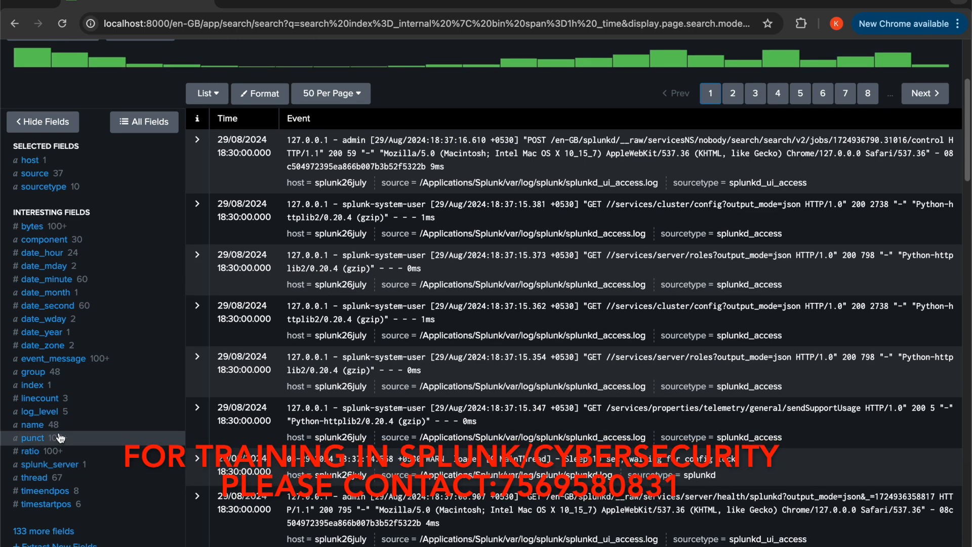
{"action": "left_click", "coordinate": [39, 412]}
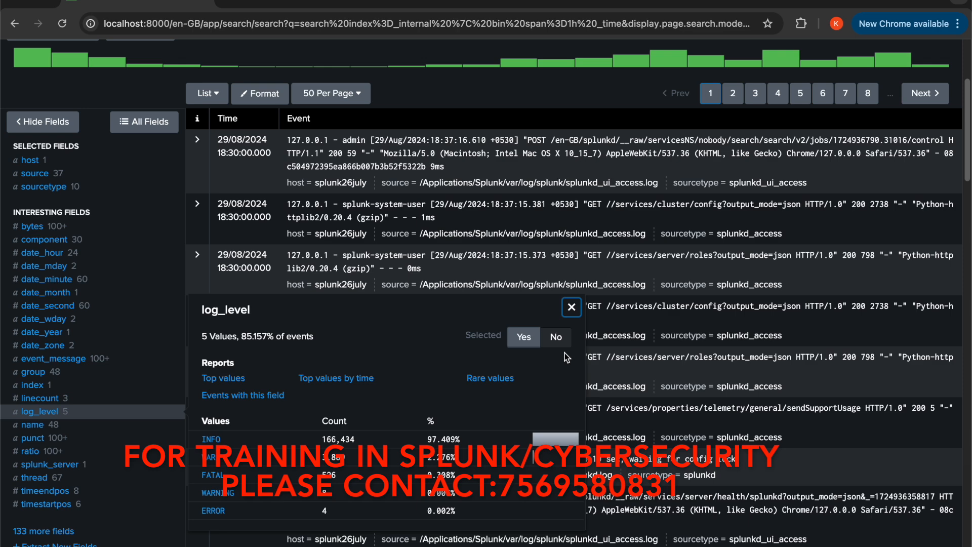
{"action": "left_click", "coordinate": [572, 307]}
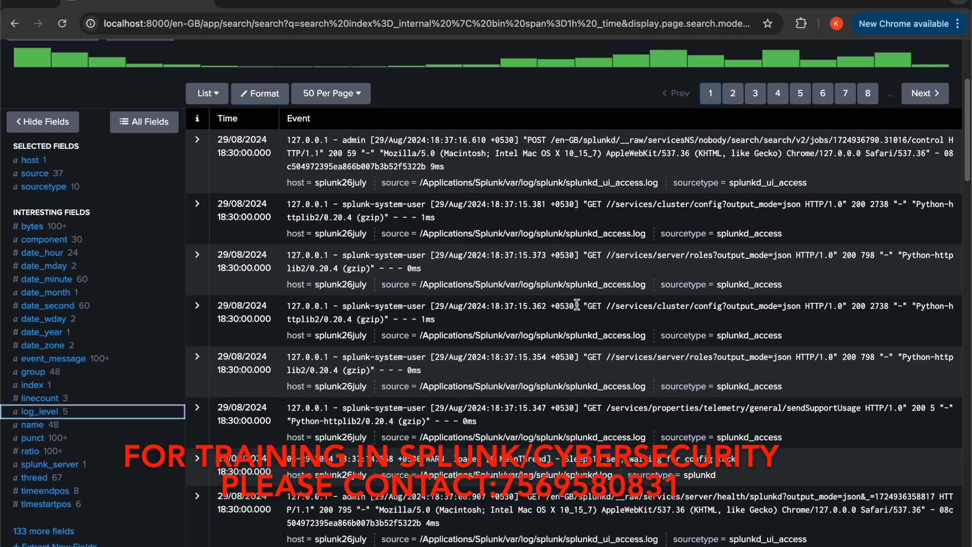
{"action": "scroll", "coordinate": [577, 305], "scroll_direction": "up", "scroll_amount": 4}
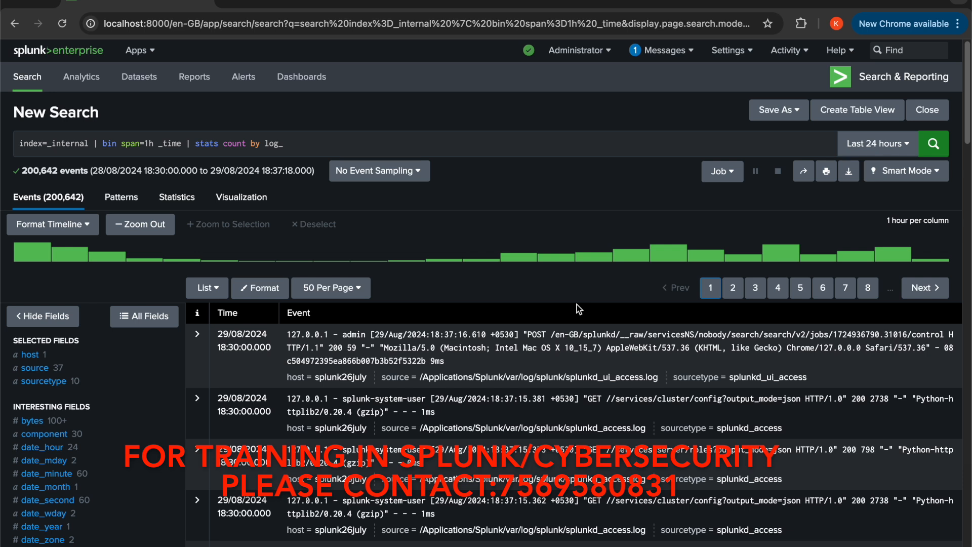
Complete the partial field name as log_level and insert _time, before it in the stats count by clause
{"action": "left_click", "coordinate": [299, 143]}
{"action": "type", "text": "level"}
{"action": "key", "text": "Left"}
{"action": "key", "text": "Left"}
{"action": "key", "text": "Left"}
{"action": "key", "text": "Left"}
{"action": "key", "text": "Left"}
{"action": "key", "text": "Left"}
{"action": "key", "text": "Left"}
{"action": "key", "text": "Left"}
{"action": "key", "text": "Left"}
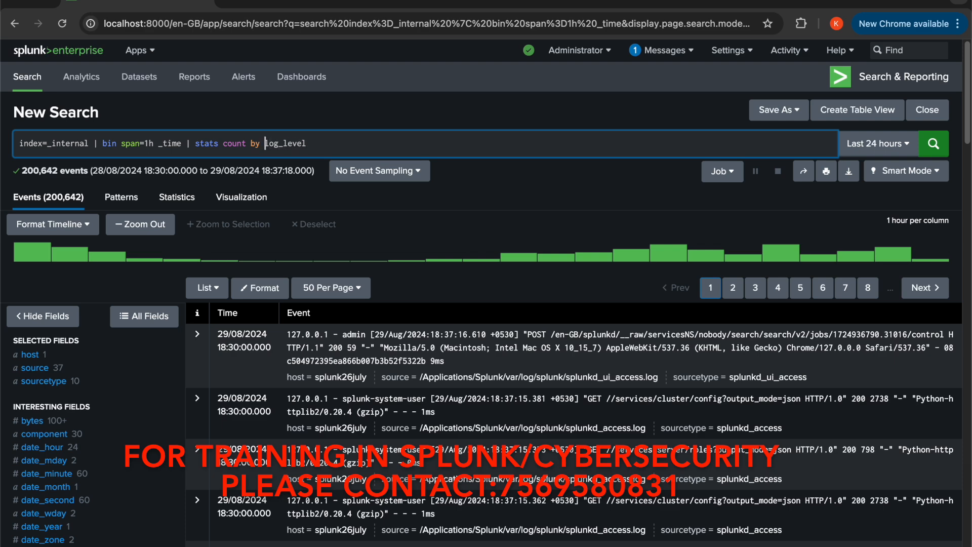
{"action": "type", "text": "_time,"}
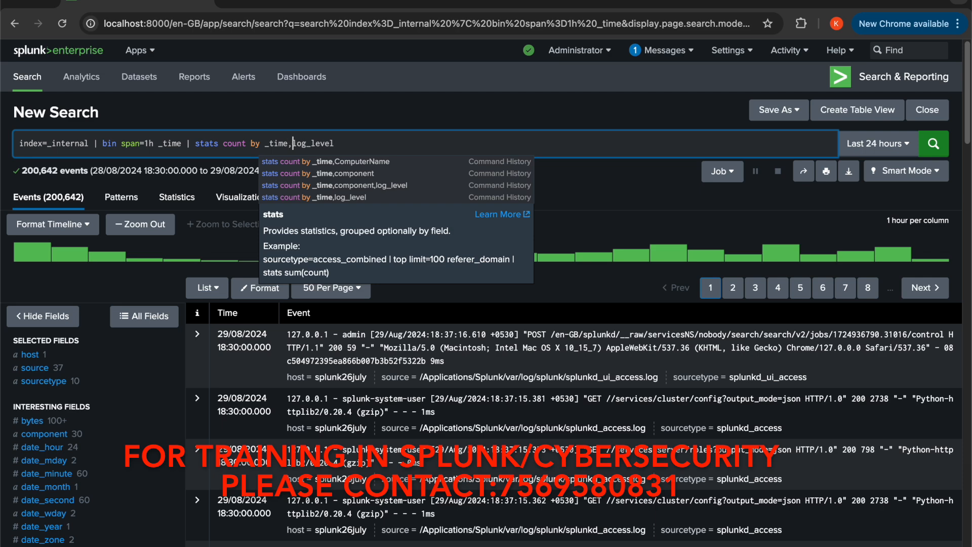
Run the hourly count by _time,log_level, add ,component to the end of the by clause, and rerun the search
{"action": "left_click", "coordinate": [934, 146]}
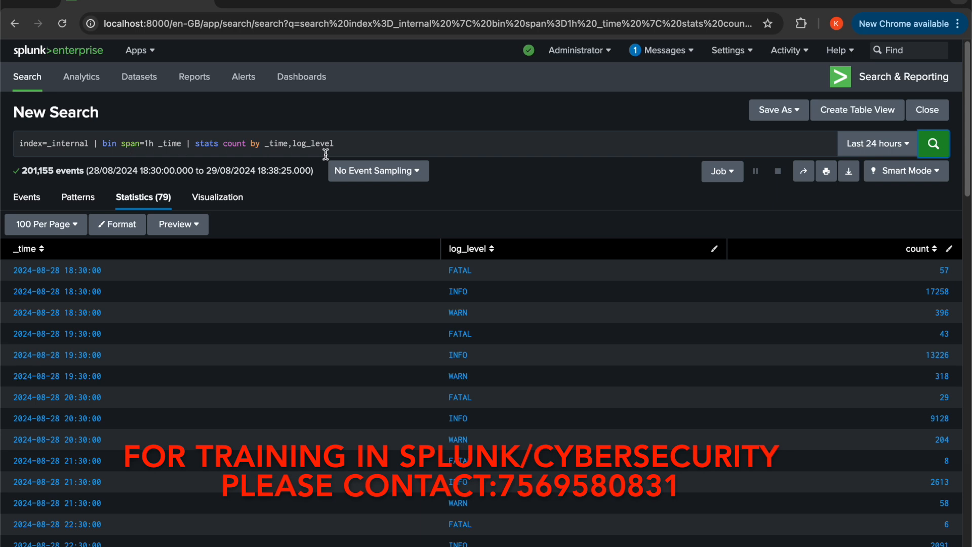
{"action": "left_click", "coordinate": [349, 146]}
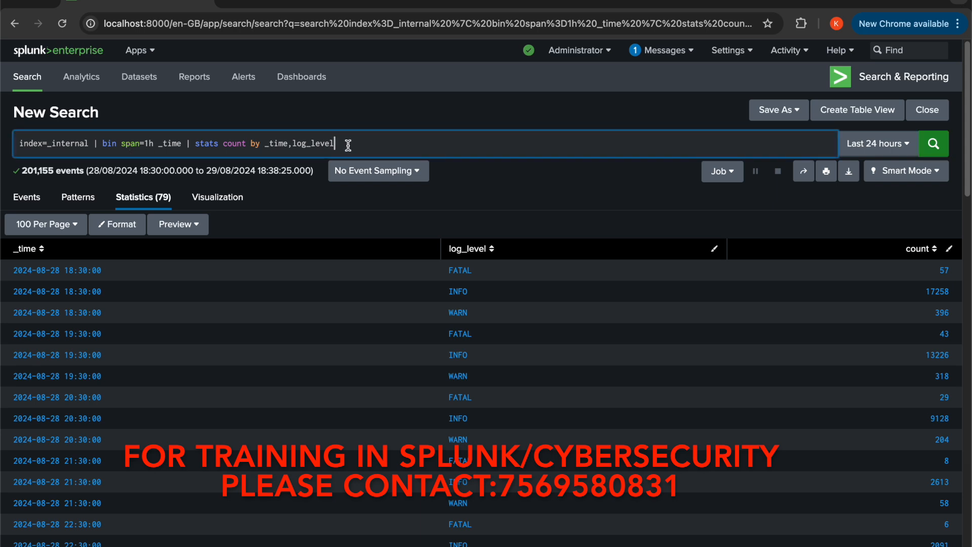
{"action": "type", "text": ","}
{"action": "type", "text": "c"}
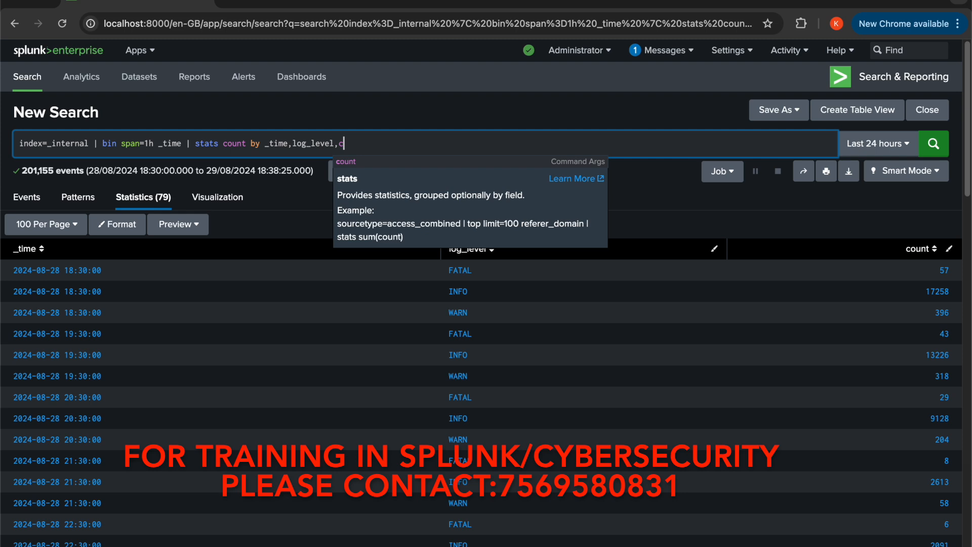
{"action": "type", "text": "omponent"}
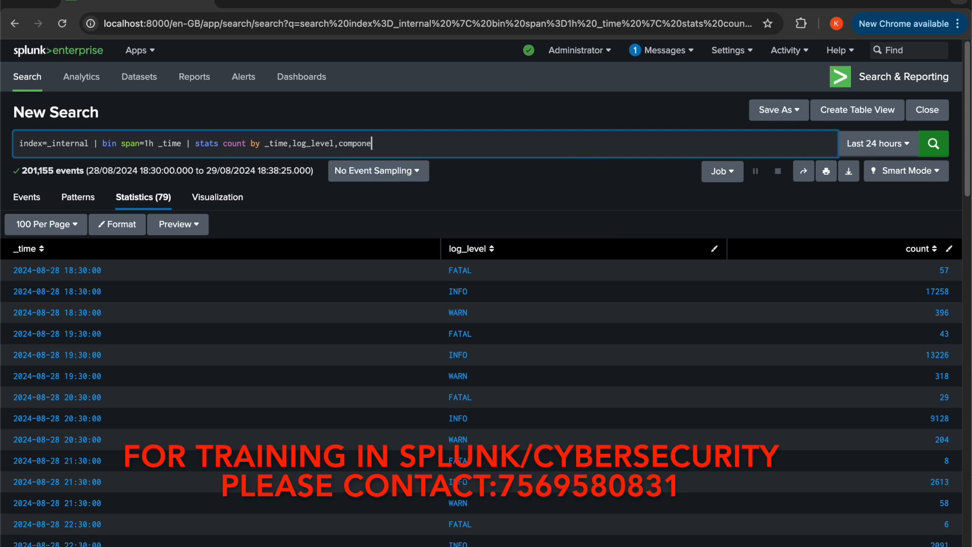
{"action": "left_click", "coordinate": [931, 147]}
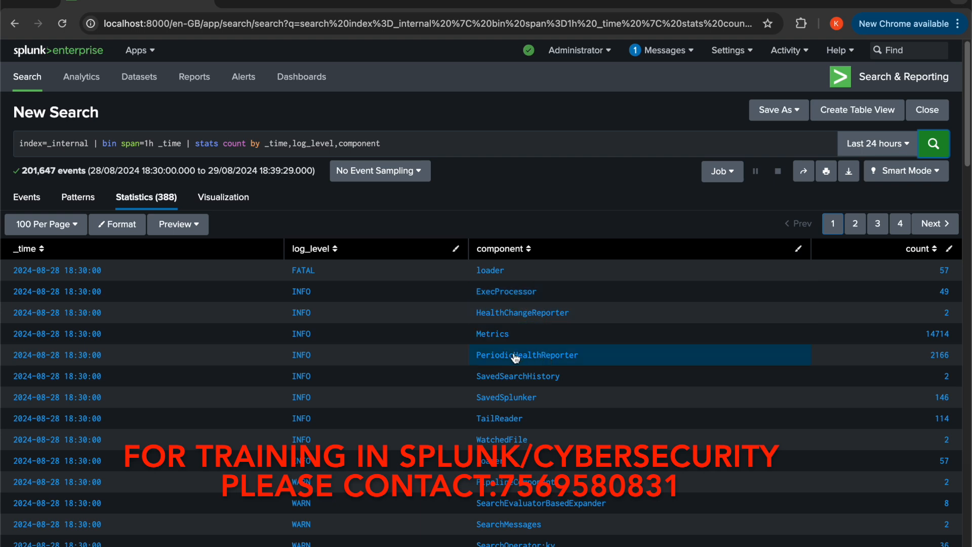
{"action": "scroll", "coordinate": [413, 444], "scroll_direction": "down", "scroll_amount": 1}
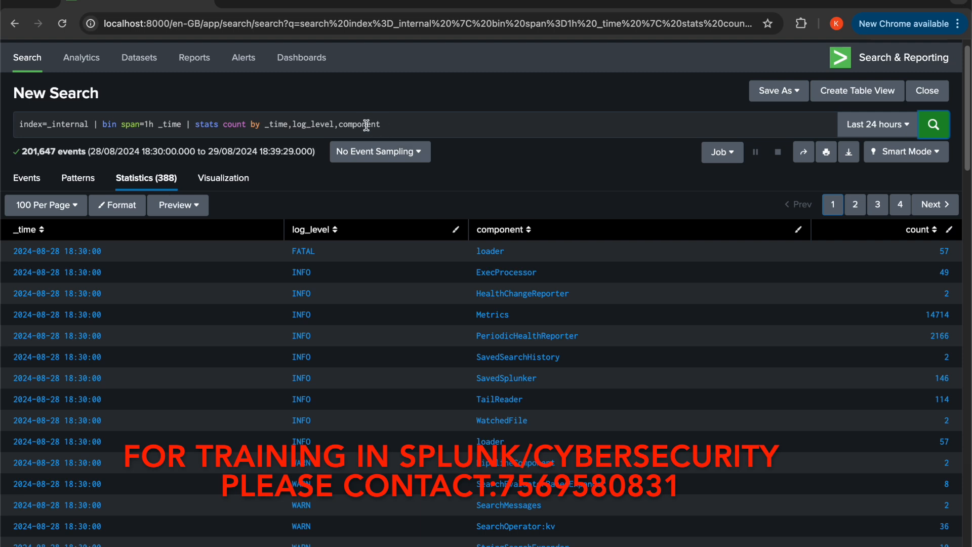
Remove ,component from the stats by clause and run the count by _time,log_level again
{"action": "left_click_drag", "start_coordinate": [337, 125], "coordinate": [389, 131]}
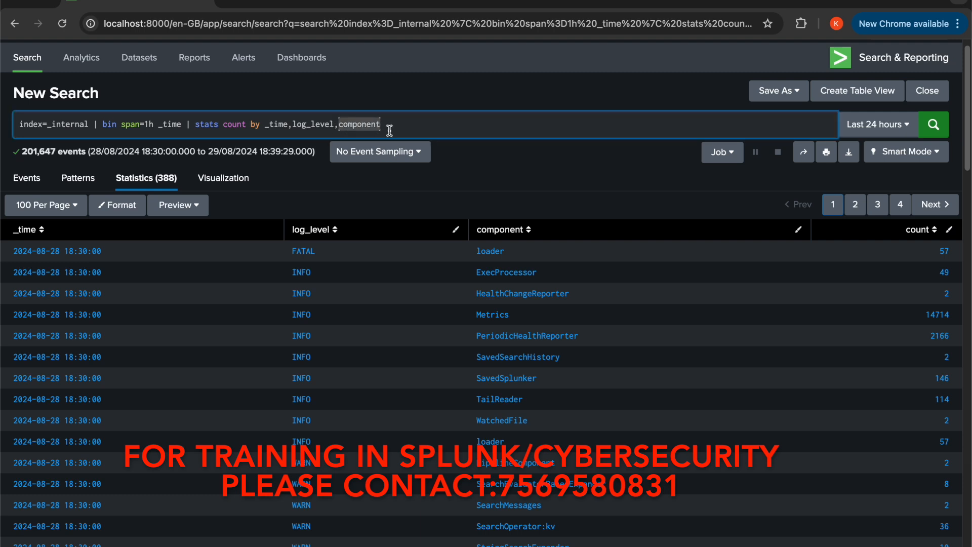
{"action": "key", "text": "BackSpace"}
{"action": "key", "text": "BackSpace"}
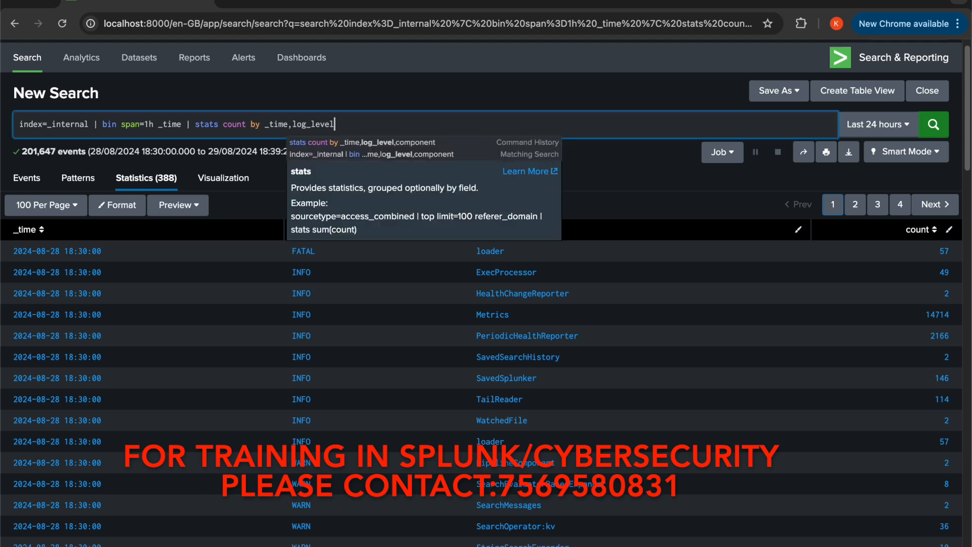
{"action": "left_click", "coordinate": [934, 124]}
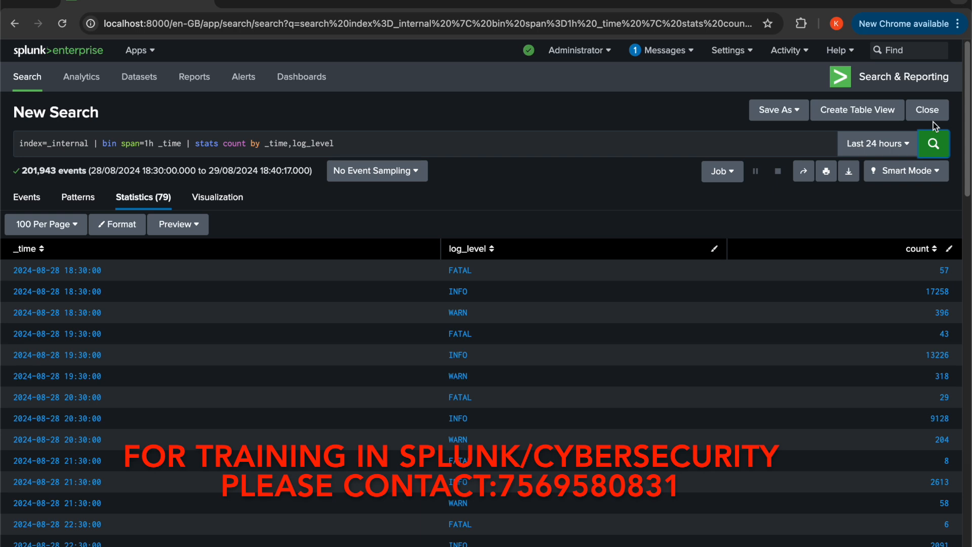
Append ,component after log_level in the stats by clause again and run the search
{"action": "left_click", "coordinate": [588, 146]}
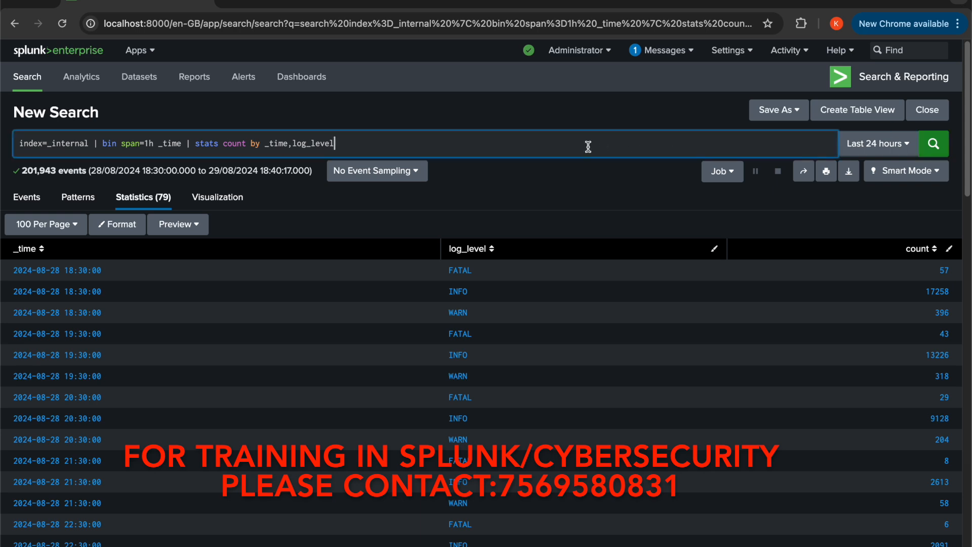
{"action": "type", "text": ",com"}
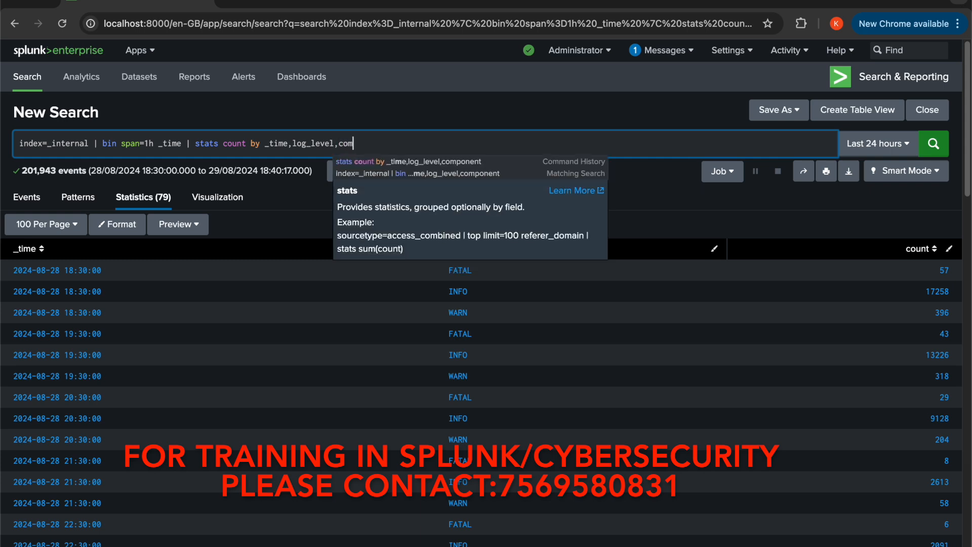
{"action": "type", "text": "ponent"}
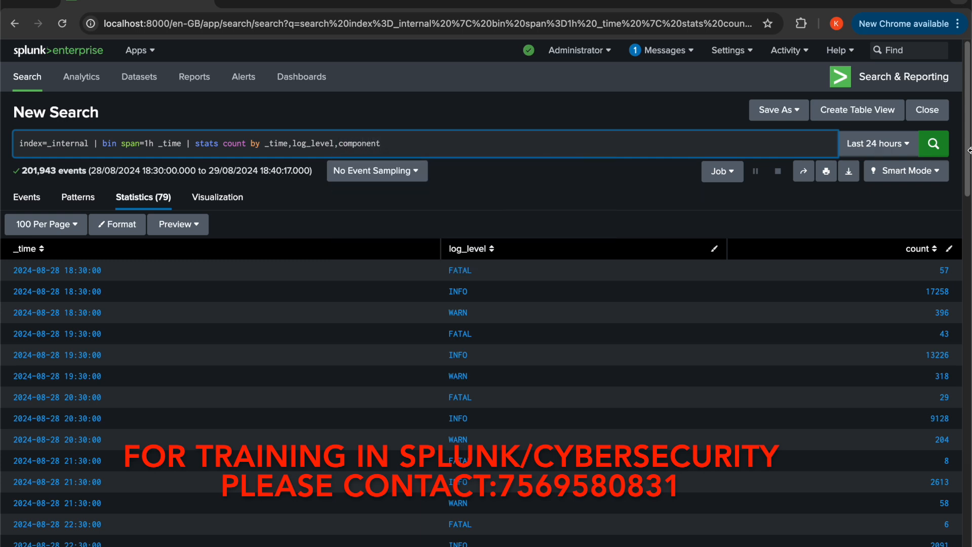
{"action": "left_click", "coordinate": [935, 146]}
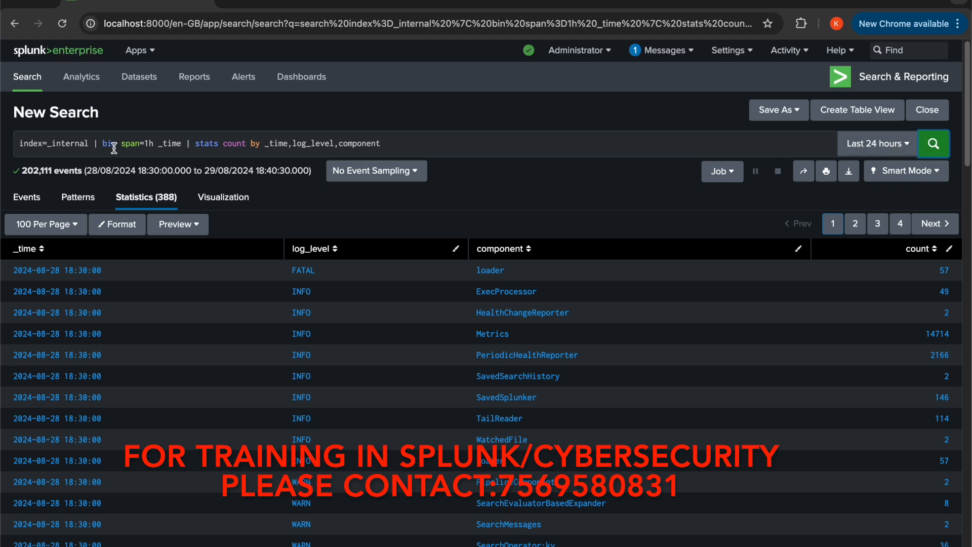
Replace the bin and stats commands after index=_internal with timechart count by log_level and run the search
{"action": "left_click_drag", "start_coordinate": [103, 147], "coordinate": [392, 143]}
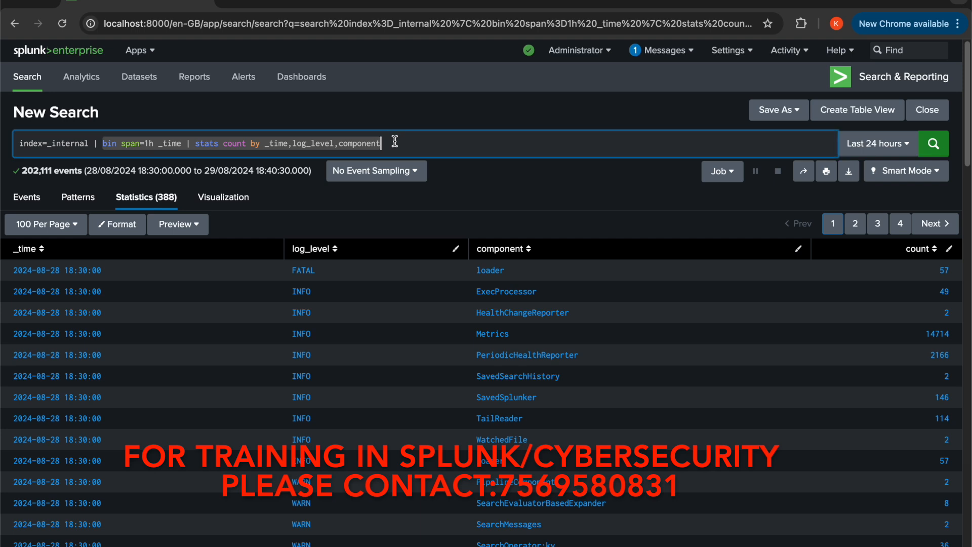
{"action": "key", "text": "BackSpace"}
{"action": "type", "text": "time"}
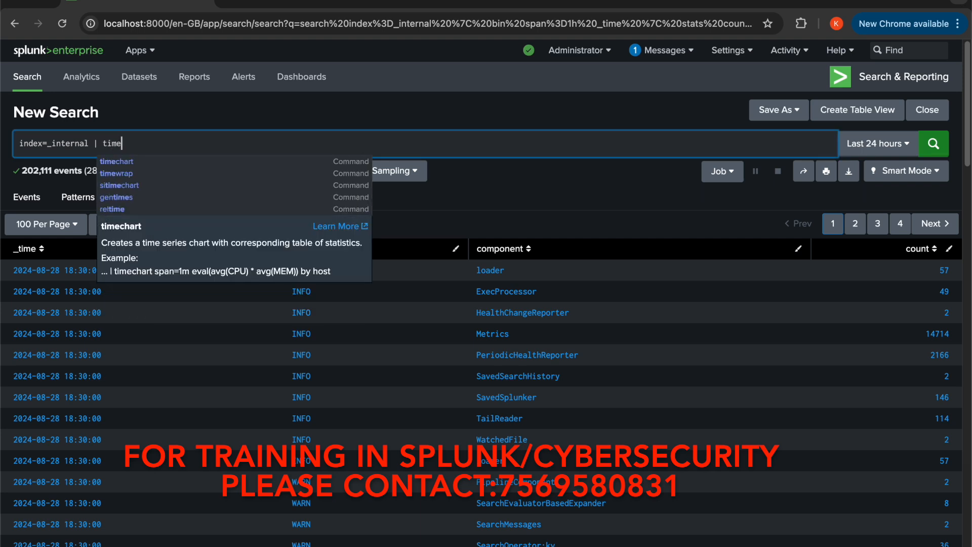
{"action": "type", "text": "chart"}
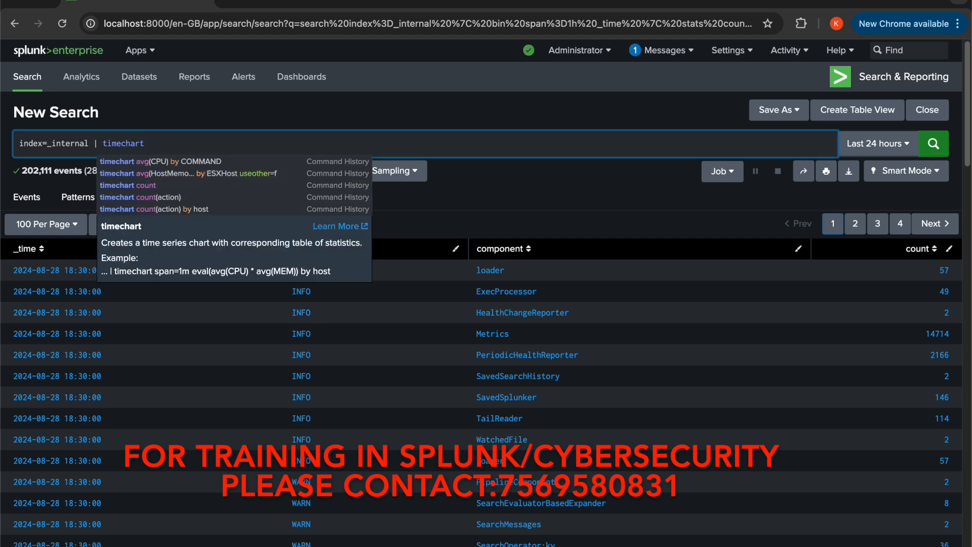
{"action": "type", "text": " cou"}
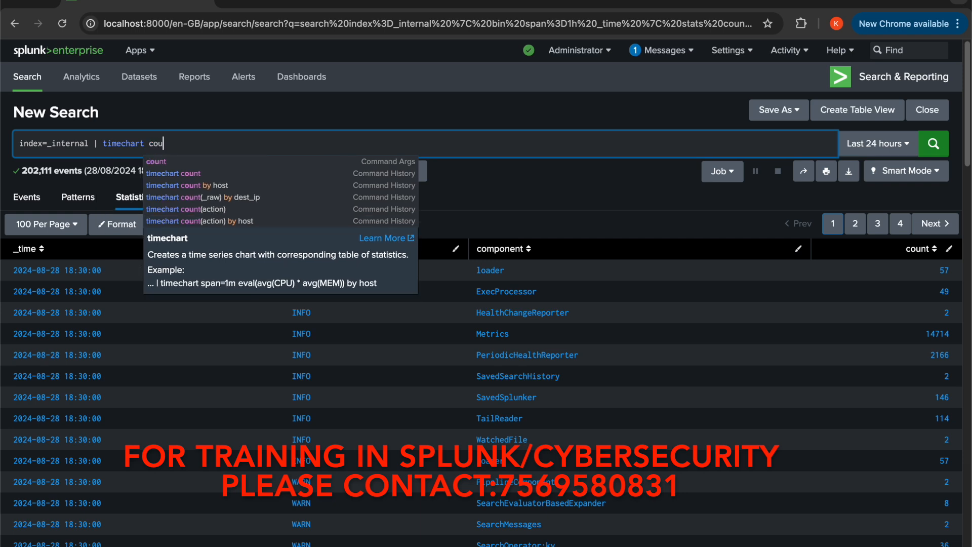
{"action": "type", "text": "nt by"}
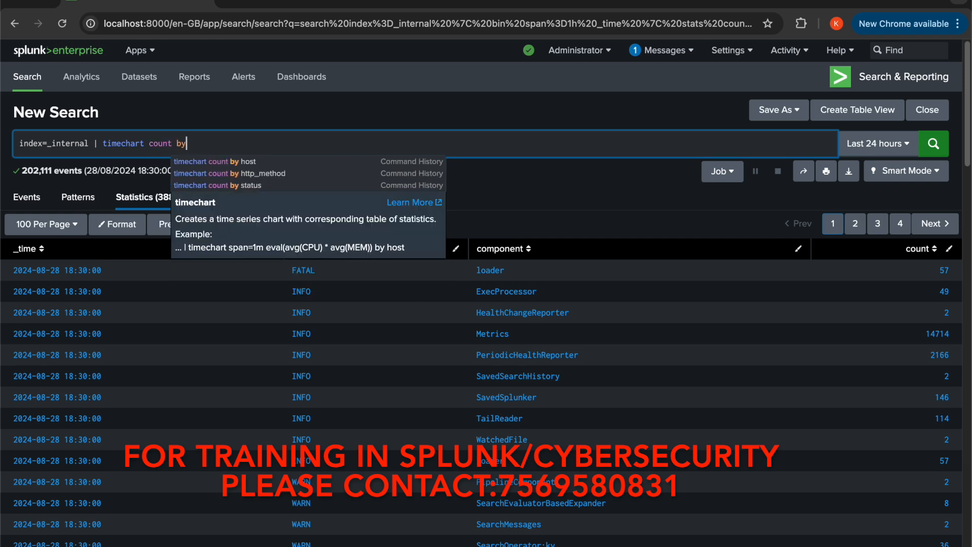
{"action": "type", "text": " log"}
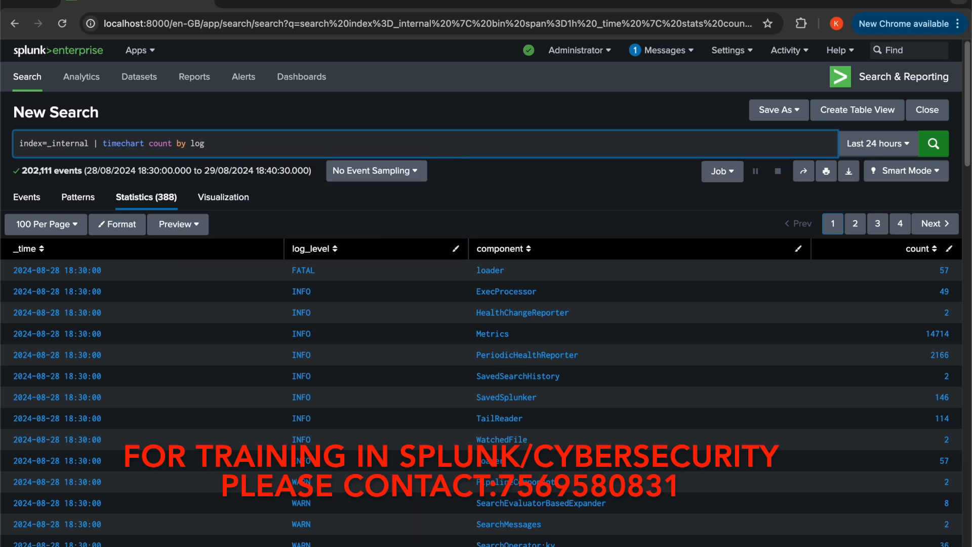
{"action": "type", "text": "_level"}
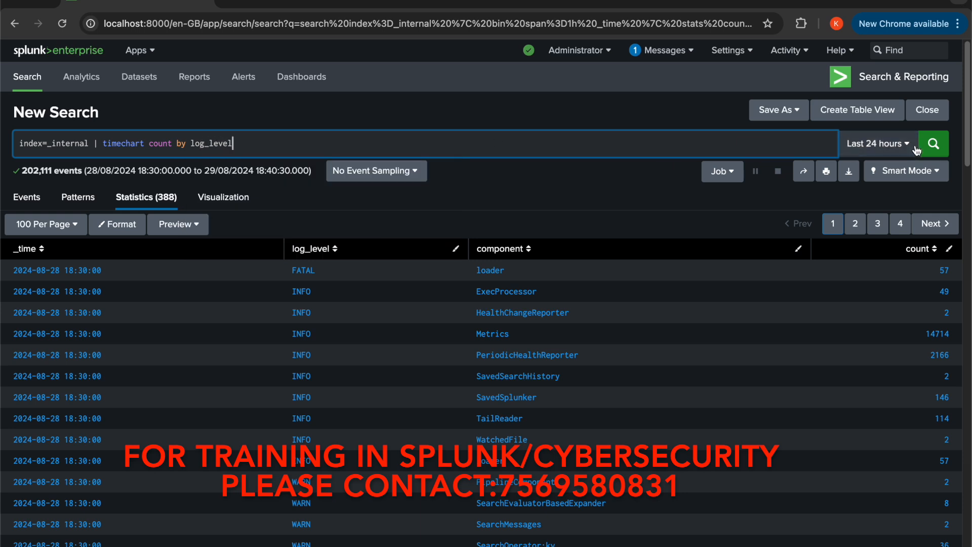
{"action": "left_click", "coordinate": [934, 145]}
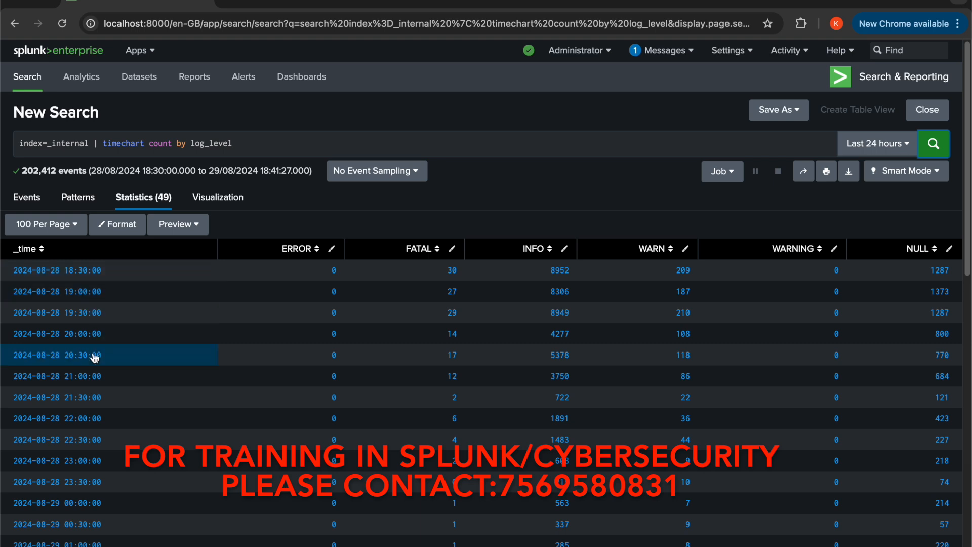
Insert span=1h before count in the timechart command and run the search
{"action": "left_click", "coordinate": [149, 144]}
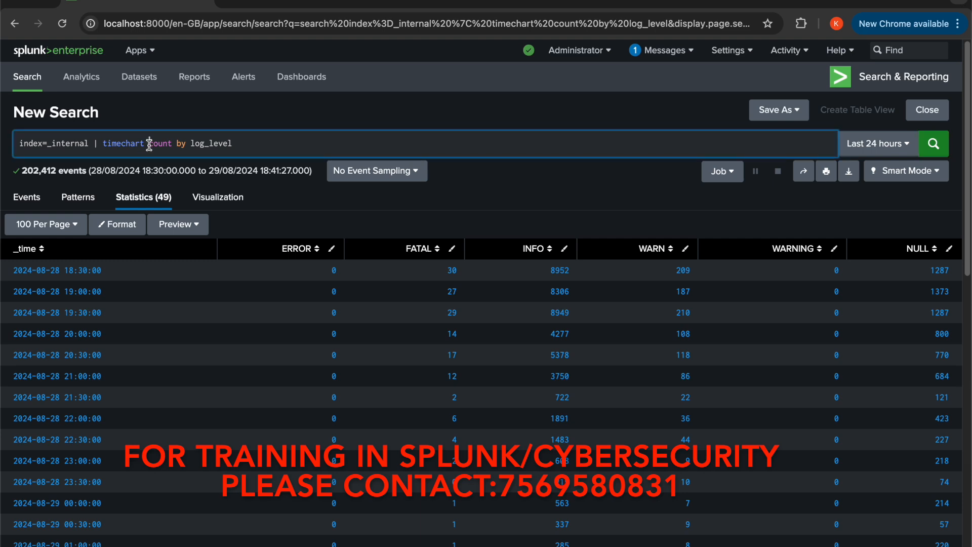
{"action": "type", "text": "span"}
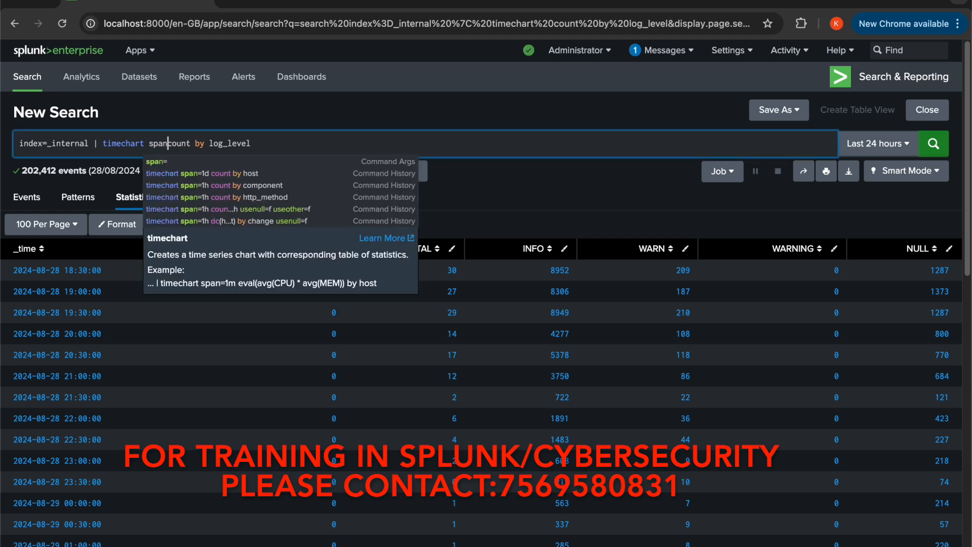
{"action": "type", "text": "=1h"}
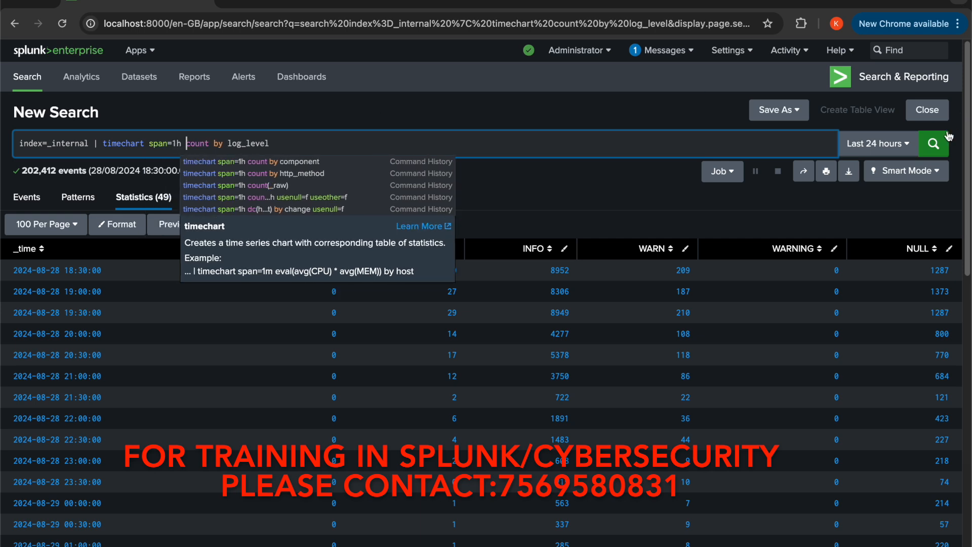
{"action": "left_click", "coordinate": [933, 147]}
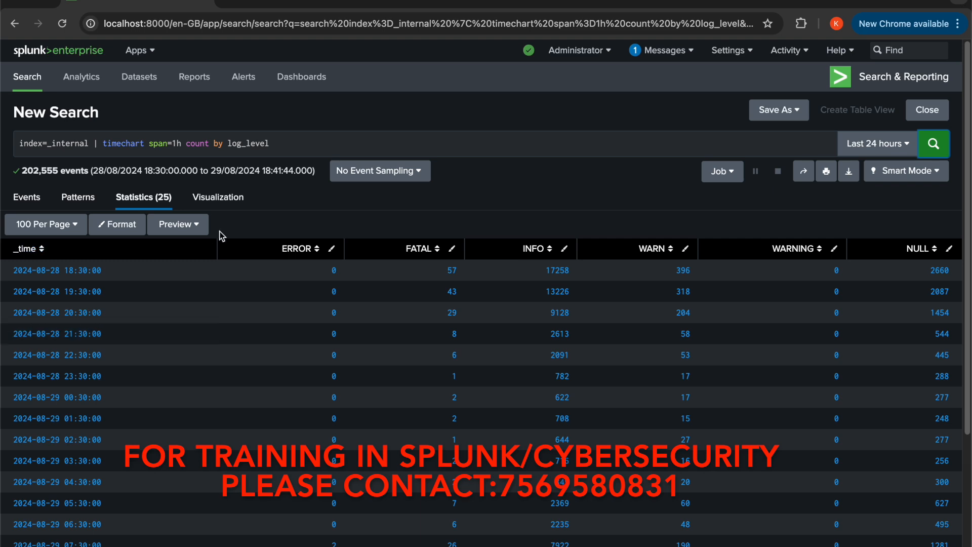
Try to group the timechart by a second field by appending ,component after log_level and running the search
{"action": "double_click", "coordinate": [241, 147]}
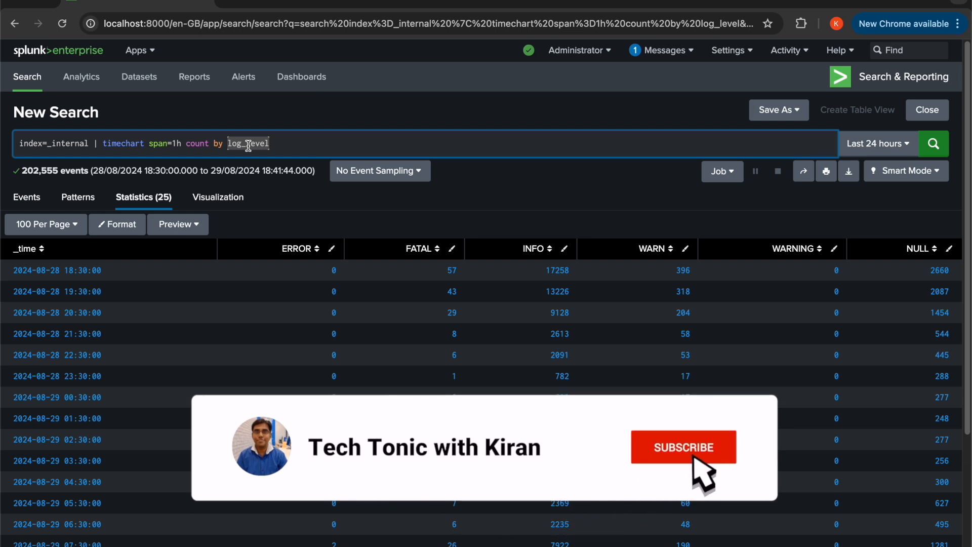
{"action": "left_click", "coordinate": [289, 142]}
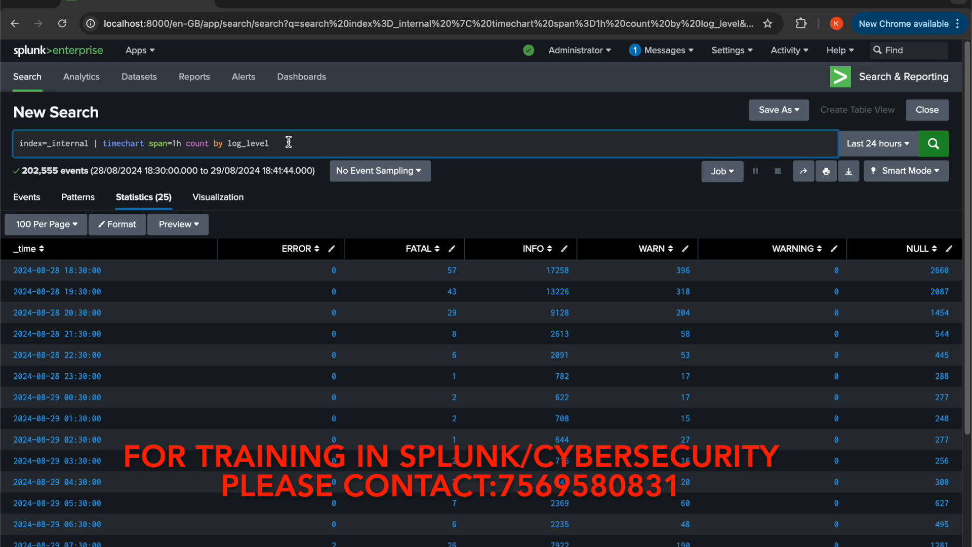
{"action": "type", "text": ",component"}
{"action": "left_click", "coordinate": [934, 145]}
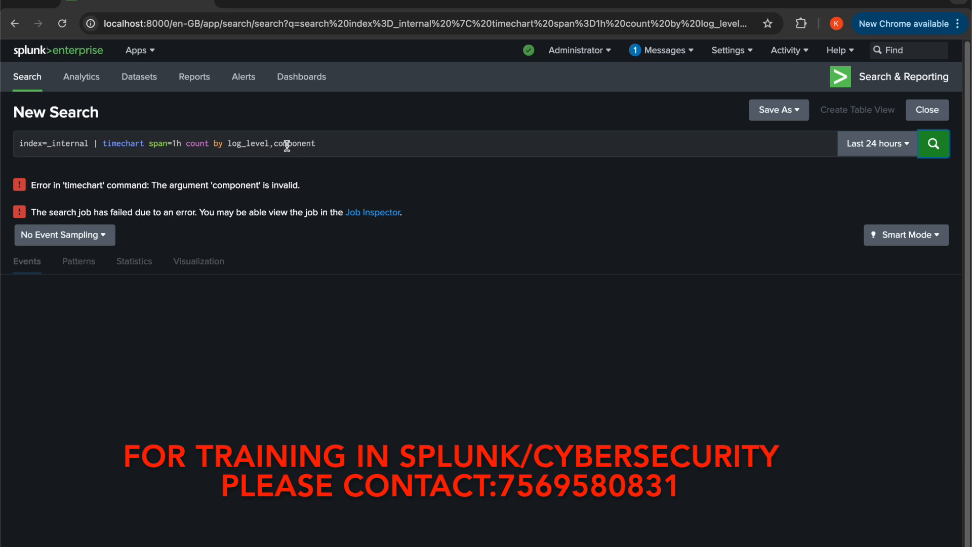
Remove ,component from the timechart by clause and rerun the search grouped only by log_level
{"action": "left_click_drag", "start_coordinate": [272, 146], "coordinate": [322, 147]}
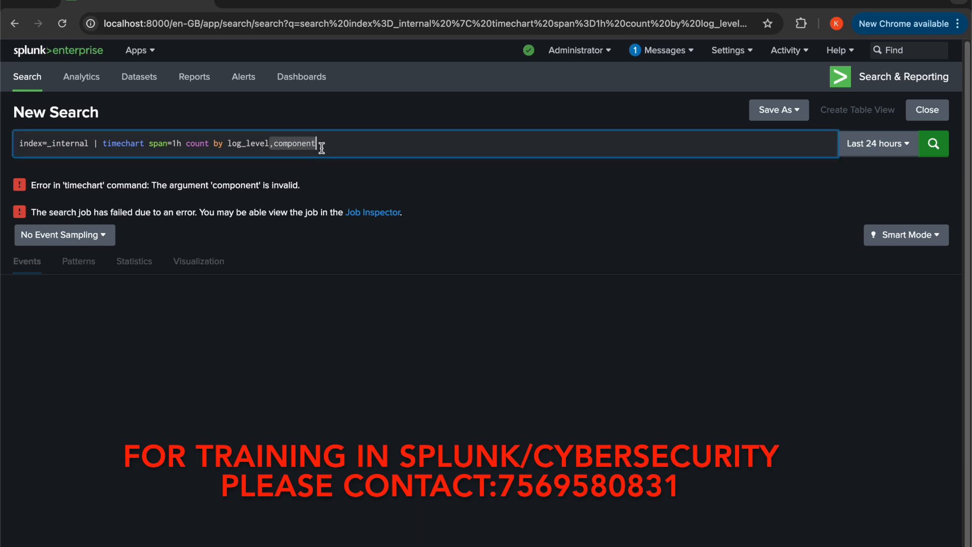
{"action": "key", "text": "BackSpace"}
{"action": "left_click", "coordinate": [935, 148]}
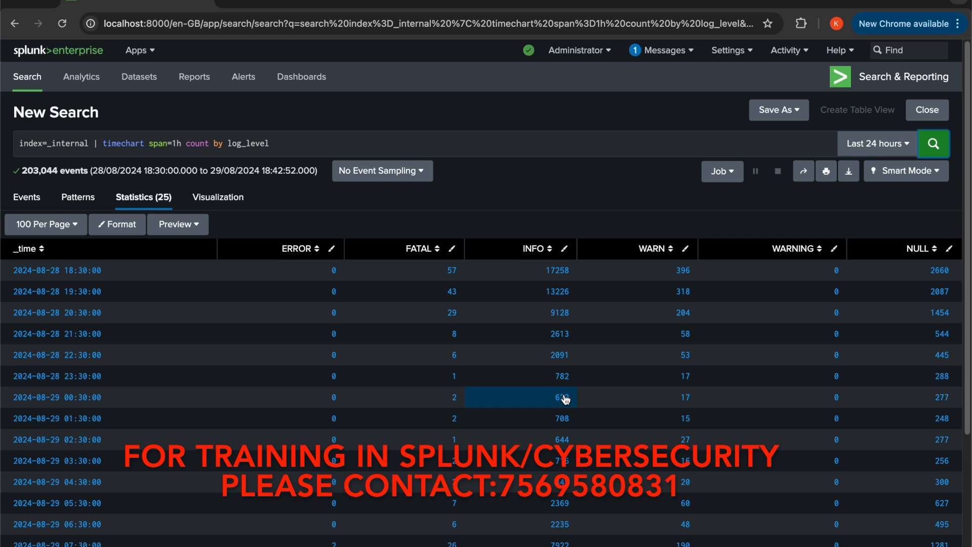
Duplicate the browser tab containing the hourly timechart search
{"action": "right_click", "coordinate": [144, 2]}
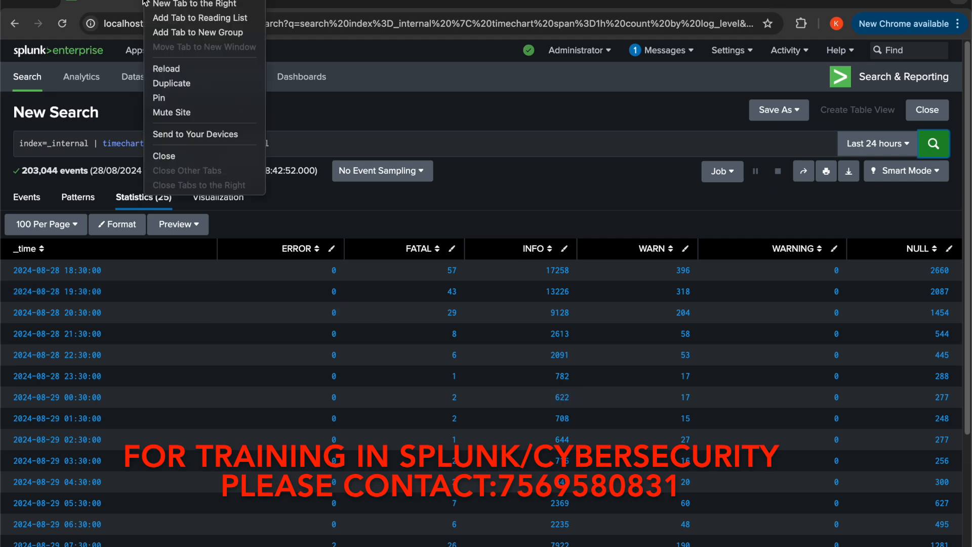
{"action": "left_click", "coordinate": [165, 72]}
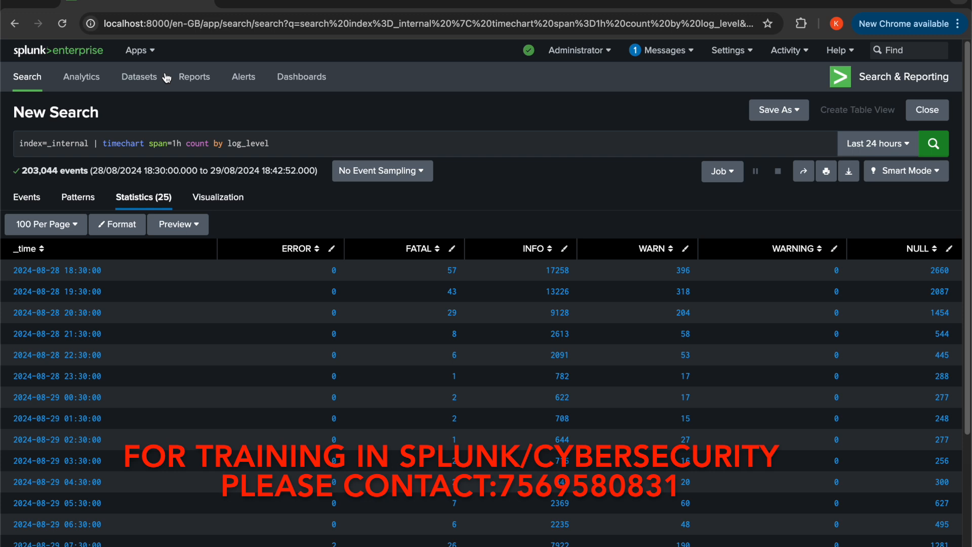
{"action": "right_click", "coordinate": [166, 3]}
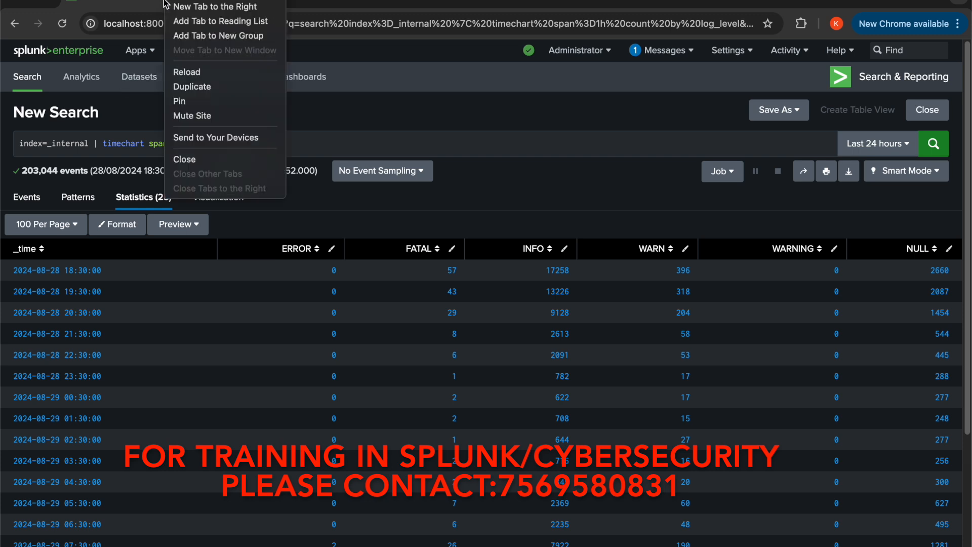
{"action": "left_click", "coordinate": [191, 87]}
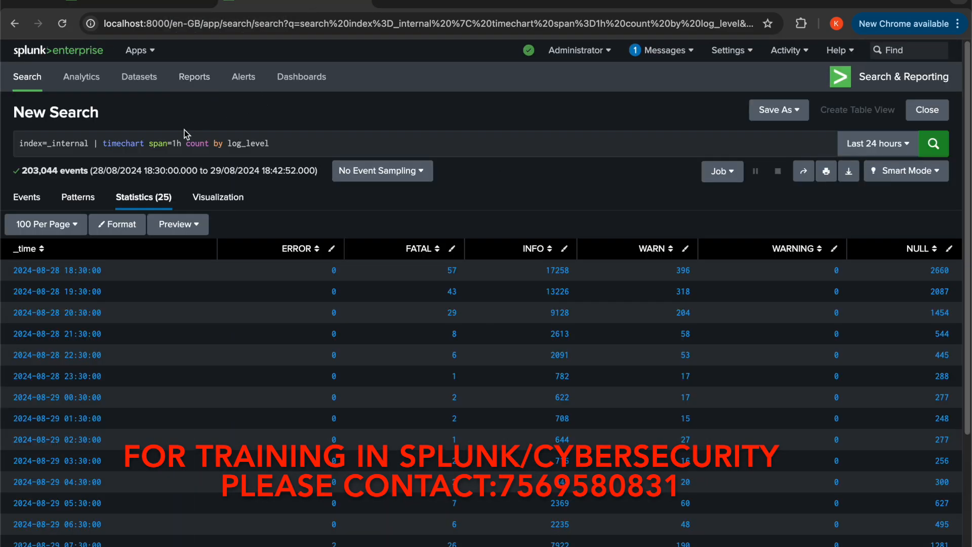
Replace the timechart command in the duplicated search with bin span=1h _time, followed by a pipe
{"action": "left_click_drag", "start_coordinate": [103, 143], "coordinate": [330, 153]}
{"action": "type", "text": "bin"}
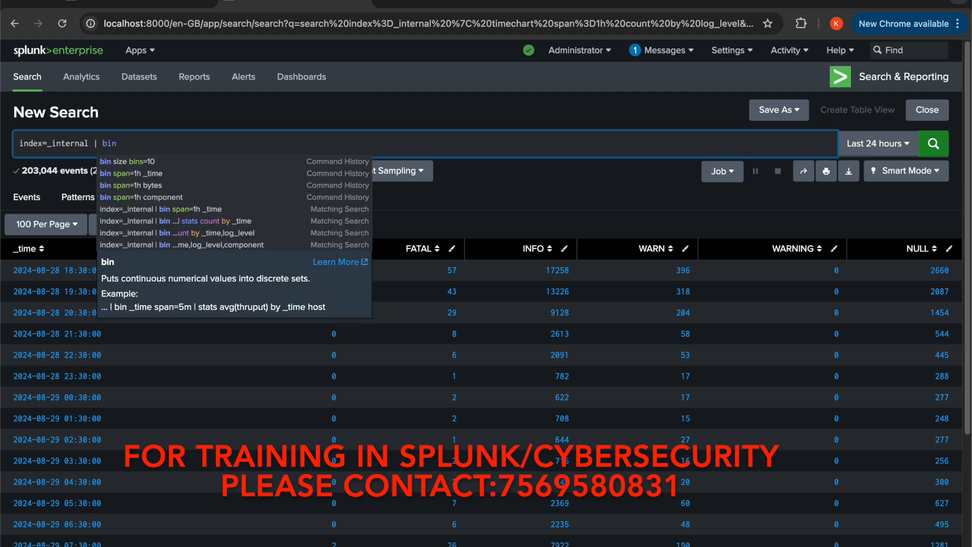
{"action": "left_click", "coordinate": [168, 175]}
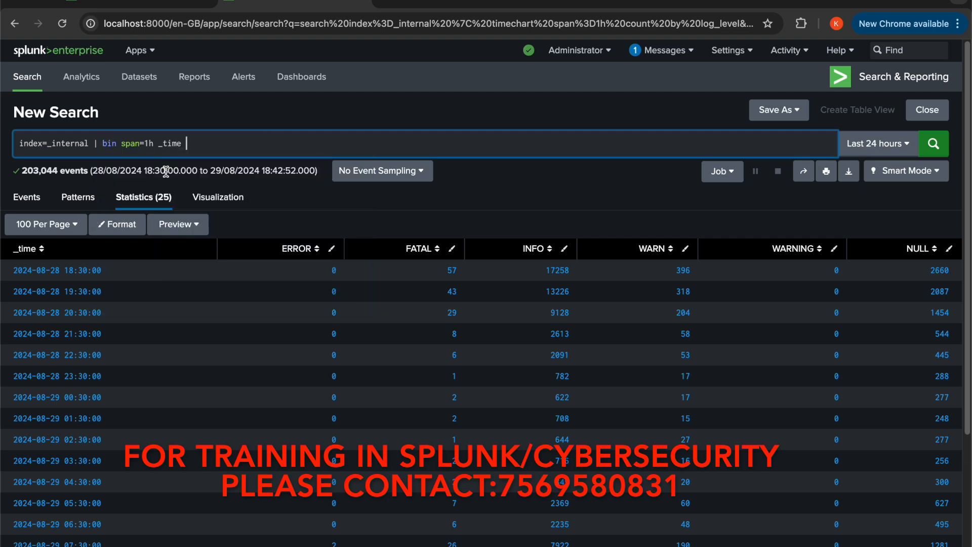
{"action": "type", "text": "| "}
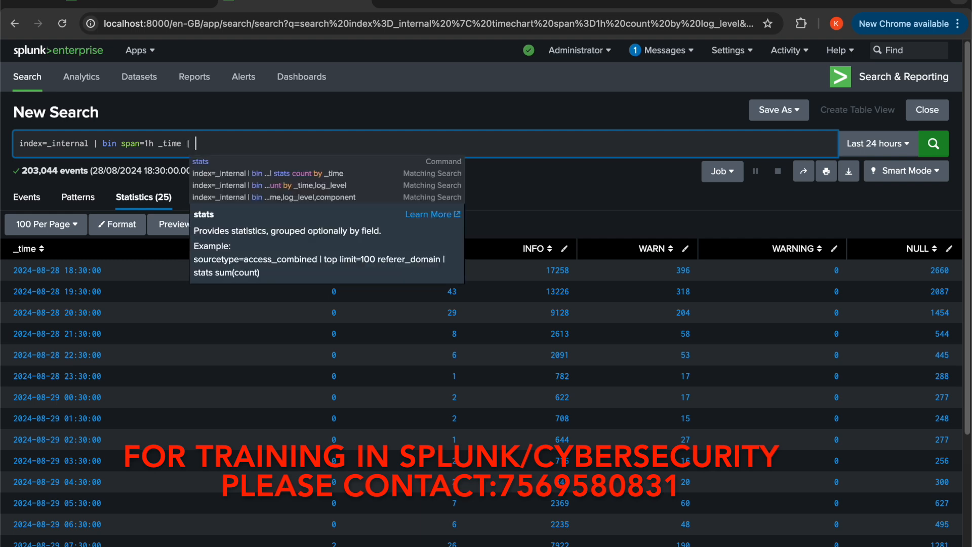
{"action": "type", "text": "tim"}
{"action": "key", "text": "BackSpace"}
{"action": "key", "text": "BackSpace"}
{"action": "key", "text": "BackSpace"}
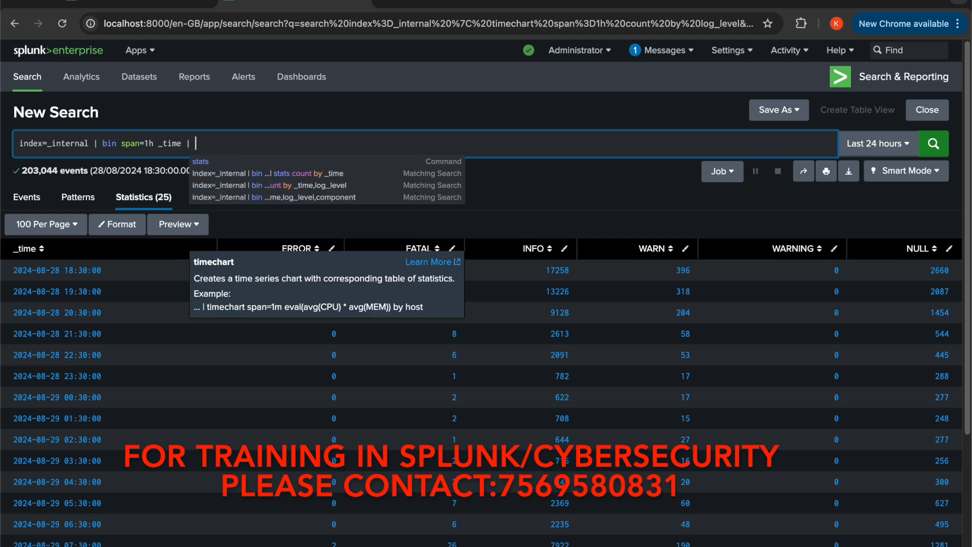
Add stats count by _time,log_level after the bin command and run the search
{"action": "type", "text": "stats "}
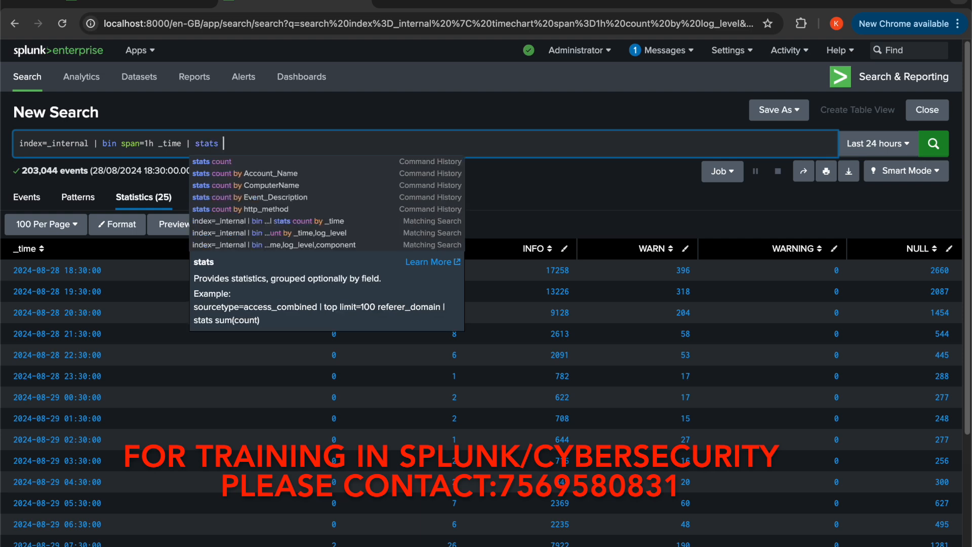
{"action": "type", "text": "count by "}
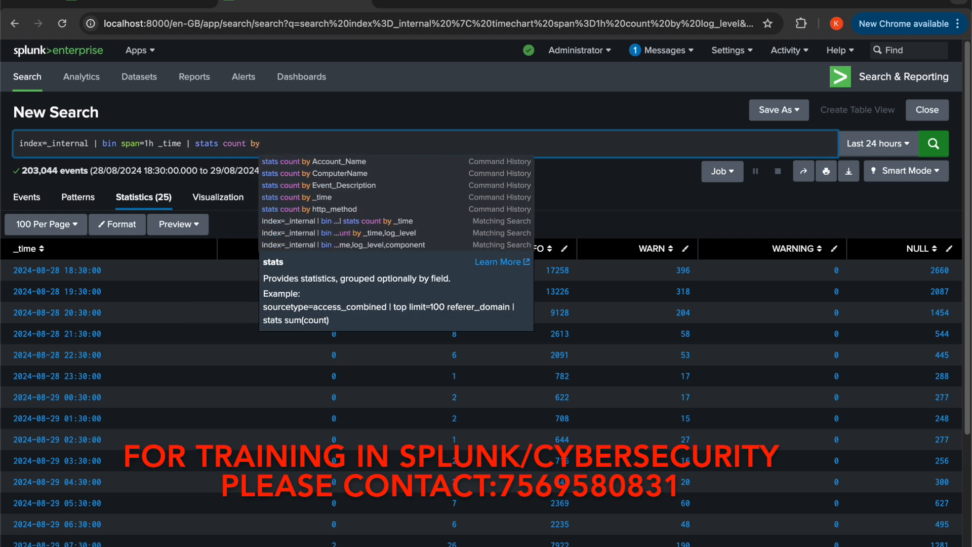
{"action": "type", "text": "_tiem"}
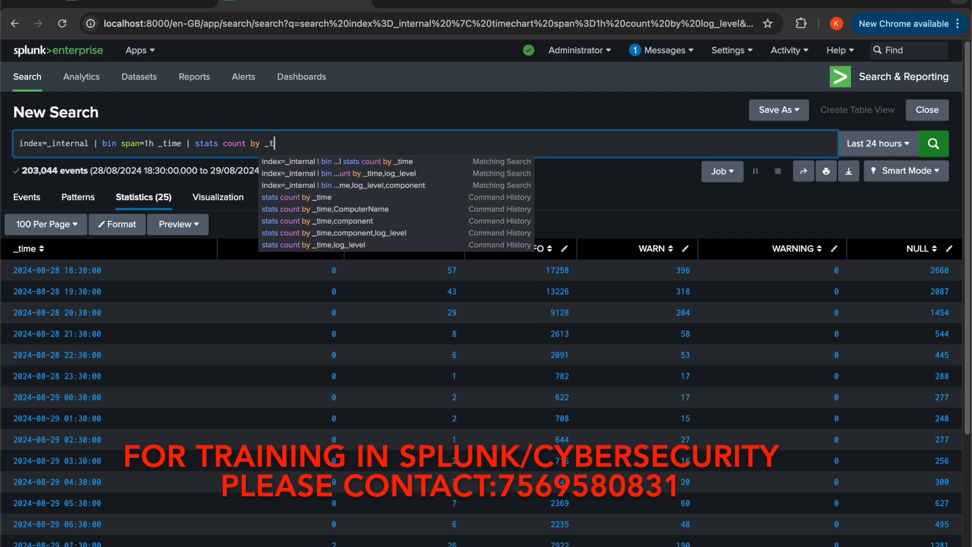
{"action": "key", "text": "BackSpace"}
{"action": "key", "text": "BackSpace"}
{"action": "type", "text": "me"}
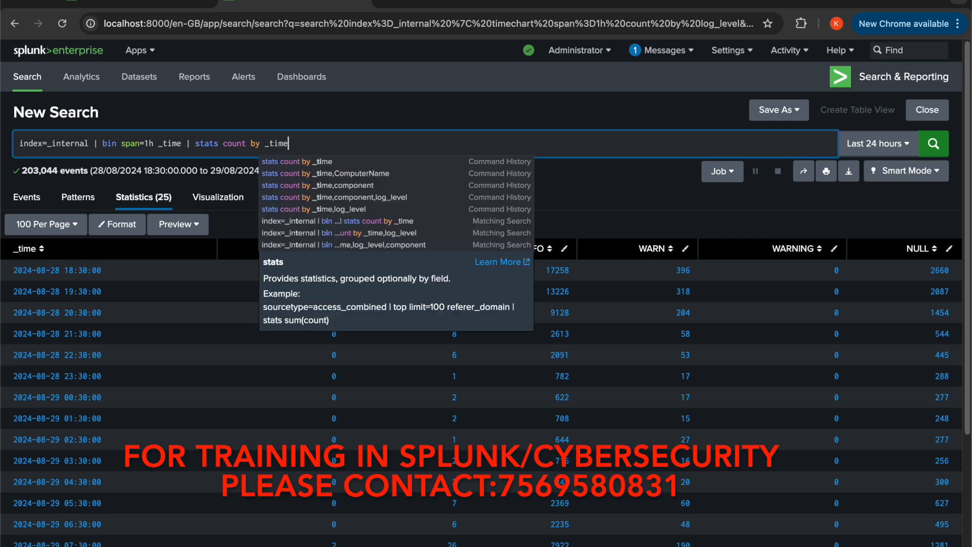
{"action": "type", "text": ",log"}
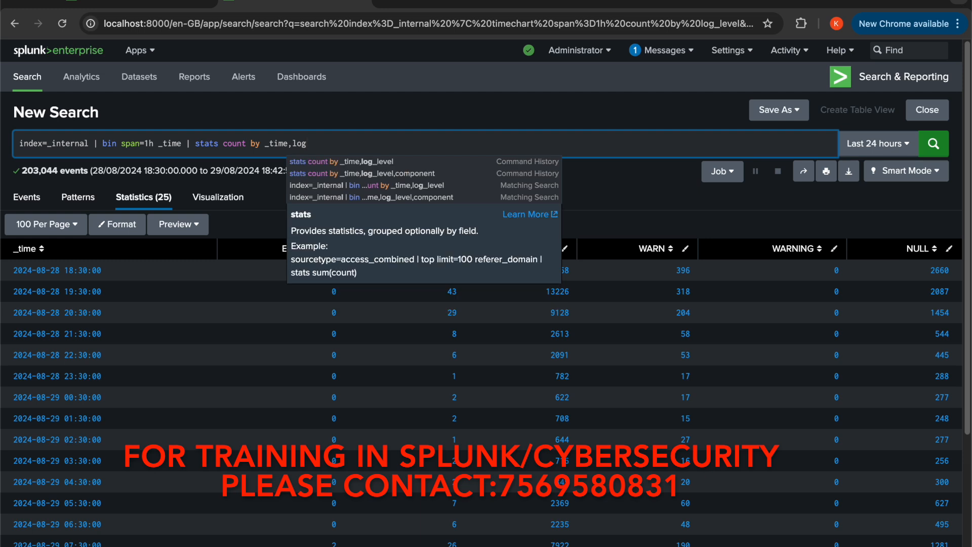
{"action": "type", "text": "_level"}
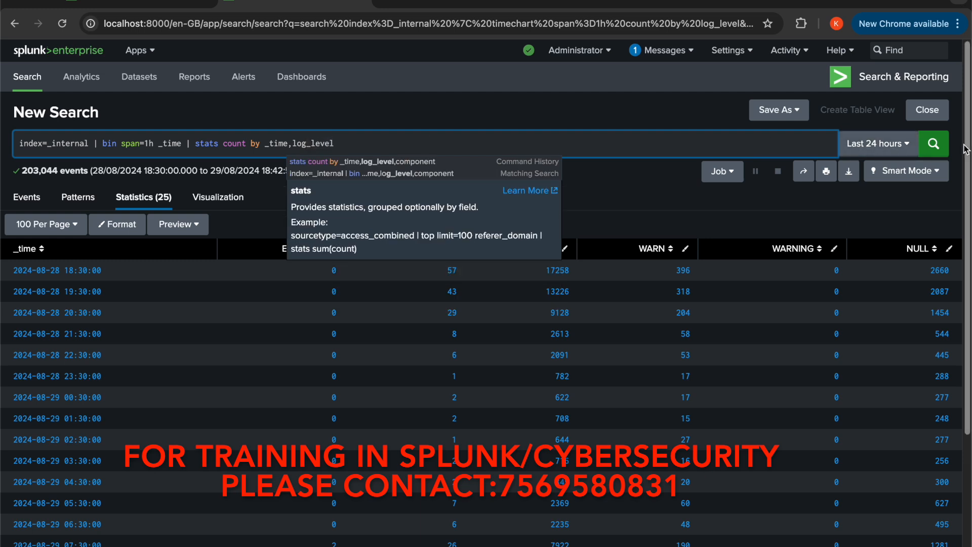
{"action": "left_click", "coordinate": [934, 146]}
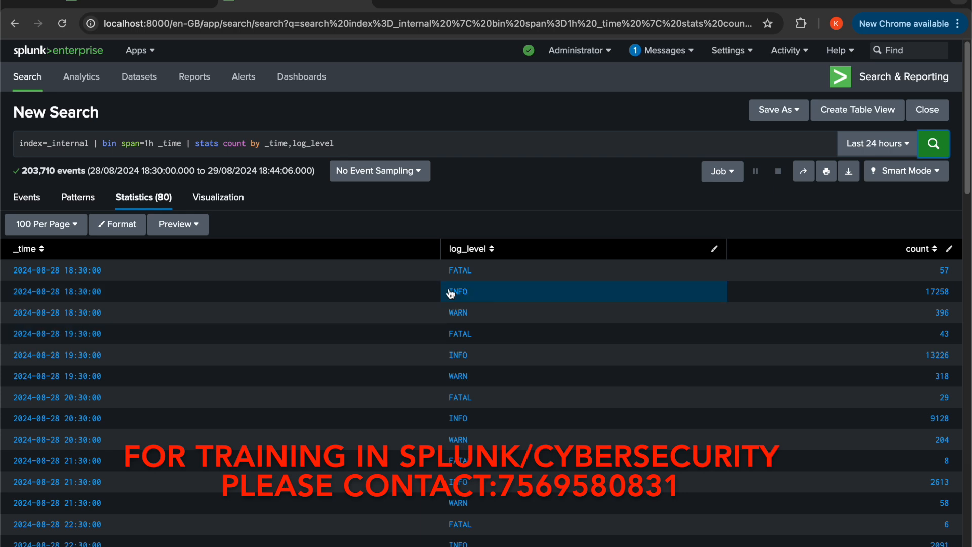
Compare the hourly log_level rows of the bin and stats search with the columns of the timechart search
{"action": "left_click", "coordinate": [480, 274]}
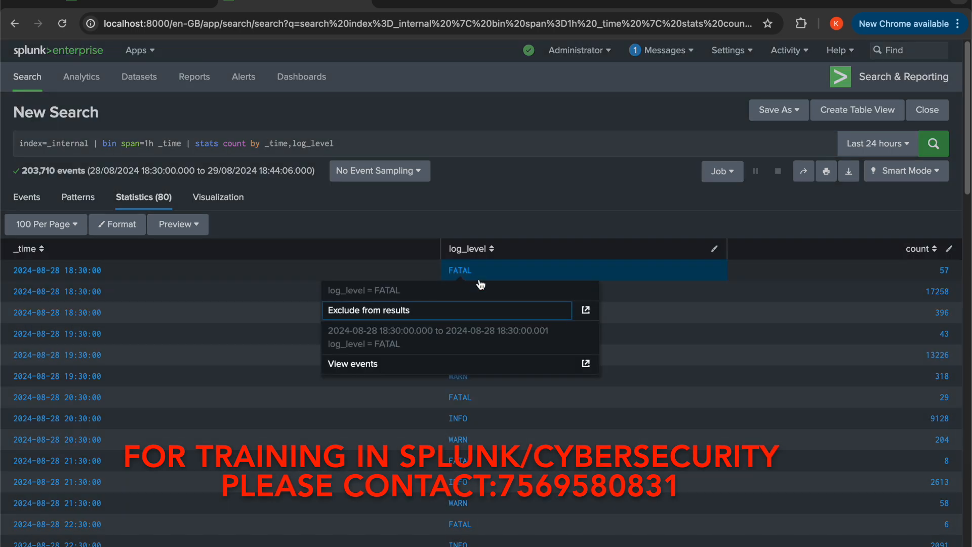
{"action": "left_click", "coordinate": [591, 233]}
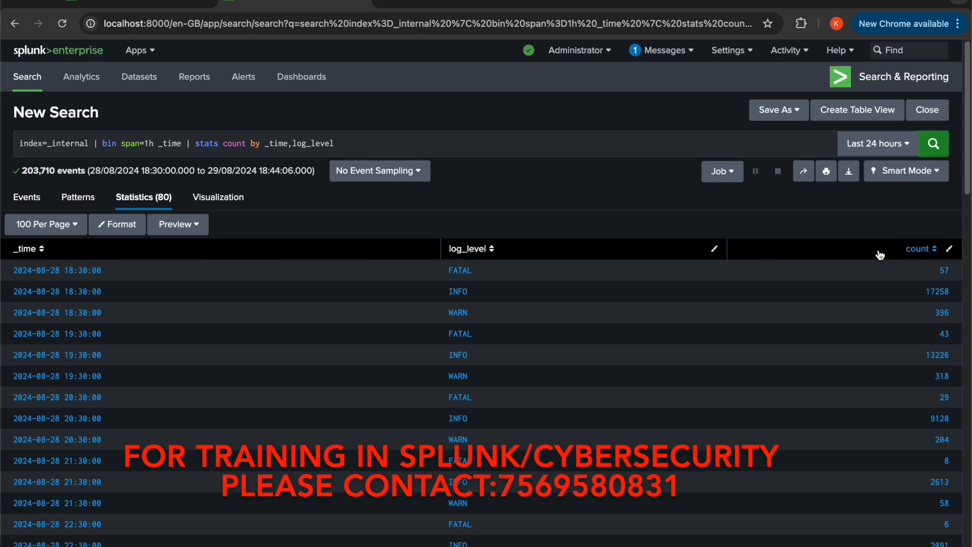
{"action": "left_click", "coordinate": [149, 1]}
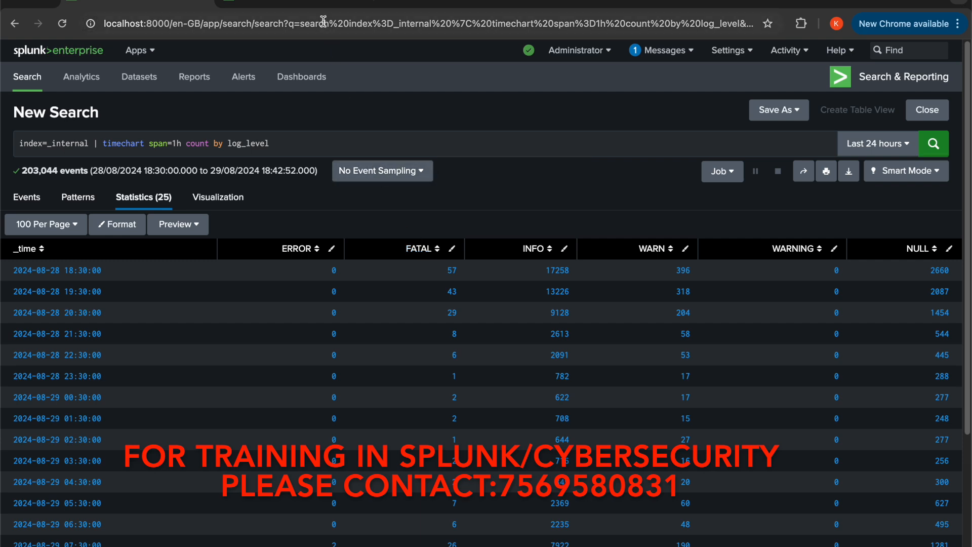
{"action": "left_click", "coordinate": [316, 3]}
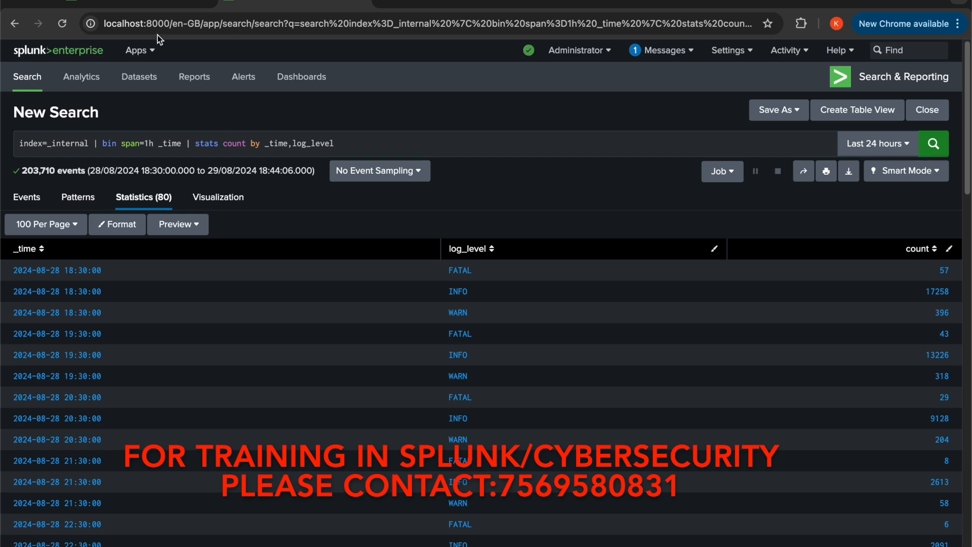
{"action": "left_click", "coordinate": [157, 3]}
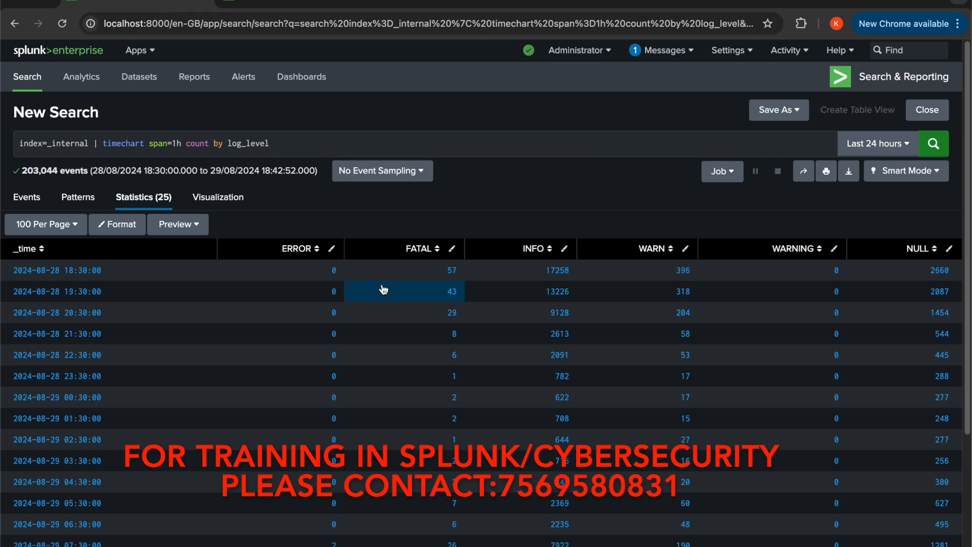
Return to the bin search, append ,component to the stats by clause and run it
{"action": "left_click", "coordinate": [316, 5]}
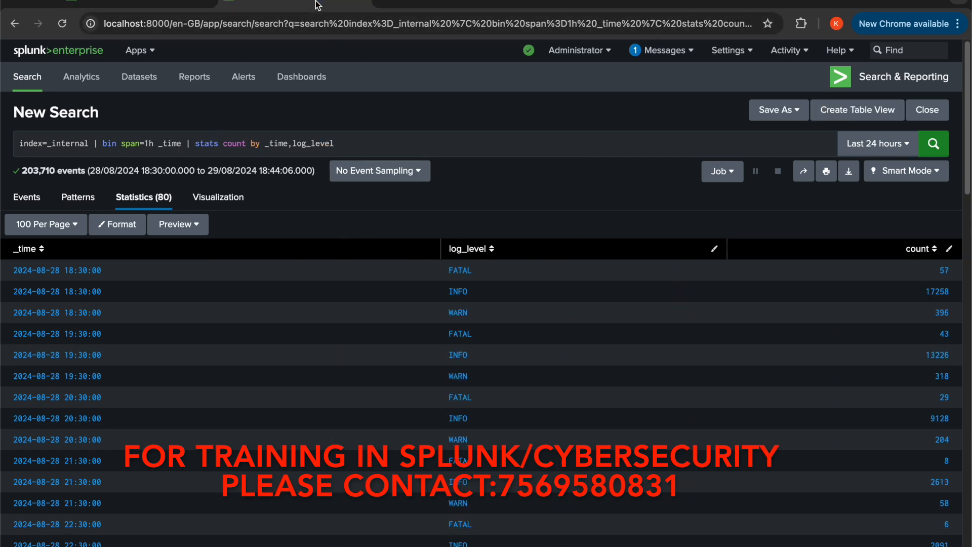
{"action": "left_click", "coordinate": [374, 145]}
{"action": "type", "text": ",component"}
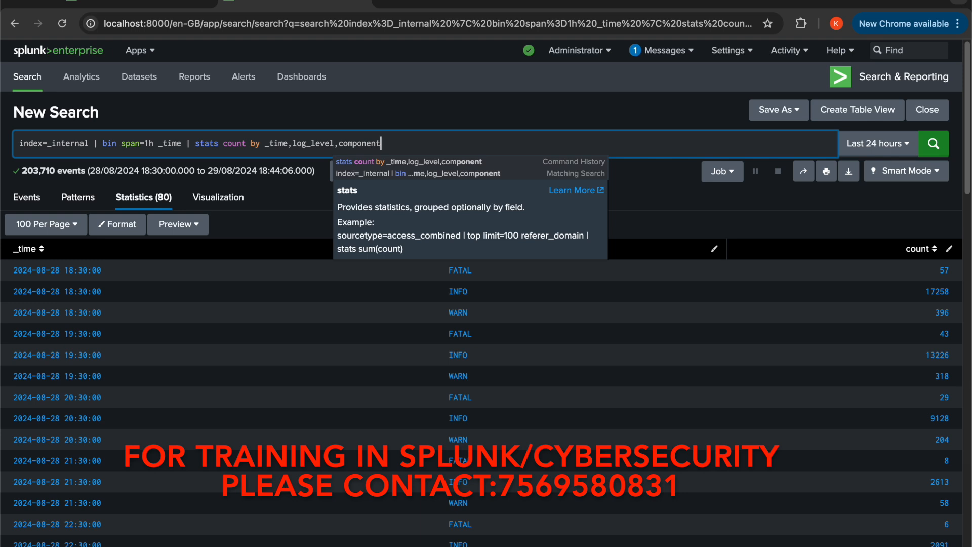
{"action": "left_click", "coordinate": [933, 157]}
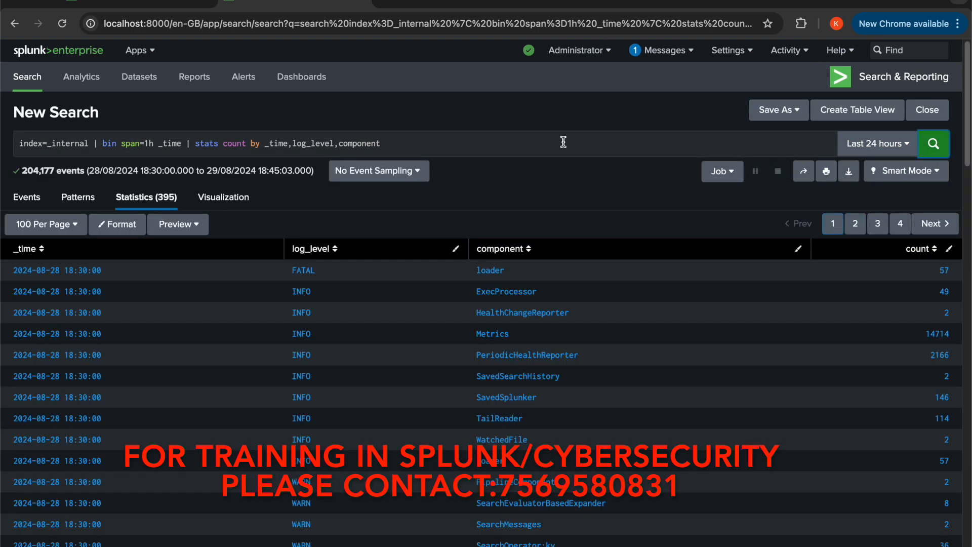
Append ,thread after component in the stats by clause and run the search
{"action": "left_click", "coordinate": [466, 149]}
{"action": "type", "text": ",trh"}
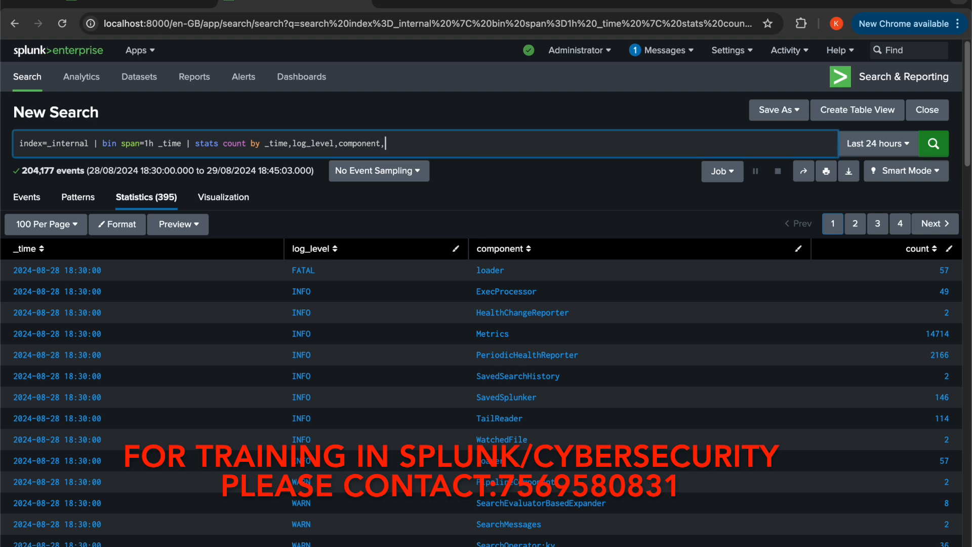
{"action": "key", "text": "BackSpace"}
{"action": "key", "text": "BackSpace"}
{"action": "type", "text": "hread"}
{"action": "left_click", "coordinate": [934, 147]}
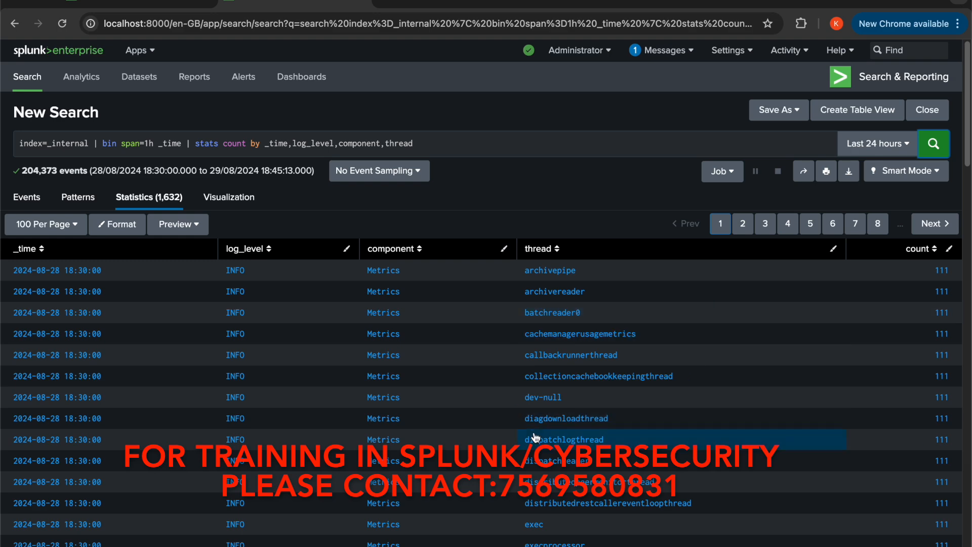
Examine the results grouped by log_level, component and thread, and compare them with the timechart search
{"action": "scroll", "coordinate": [535, 434], "scroll_direction": "down", "scroll_amount": 1}
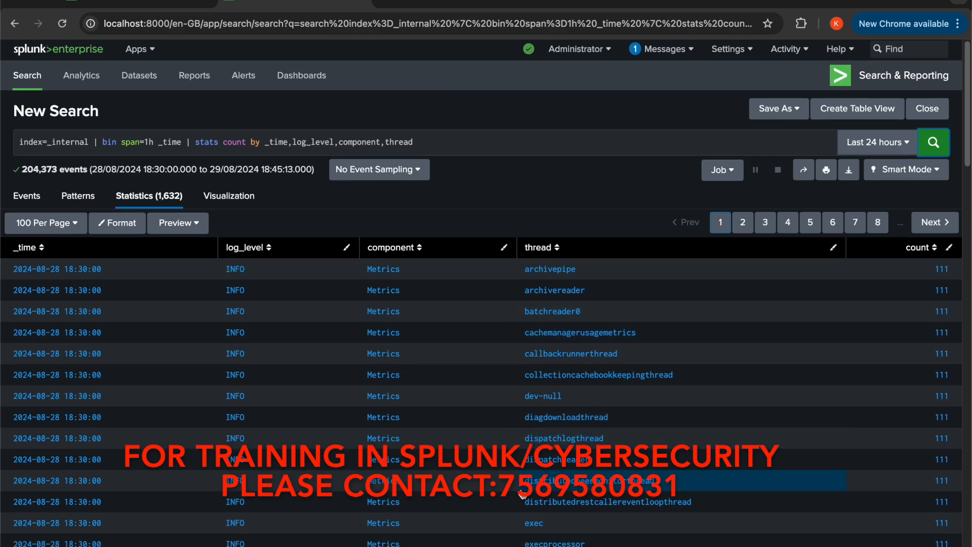
{"action": "scroll", "coordinate": [522, 494], "scroll_direction": "down", "scroll_amount": 5}
{"action": "scroll", "coordinate": [521, 493], "scroll_direction": "down", "scroll_amount": 5}
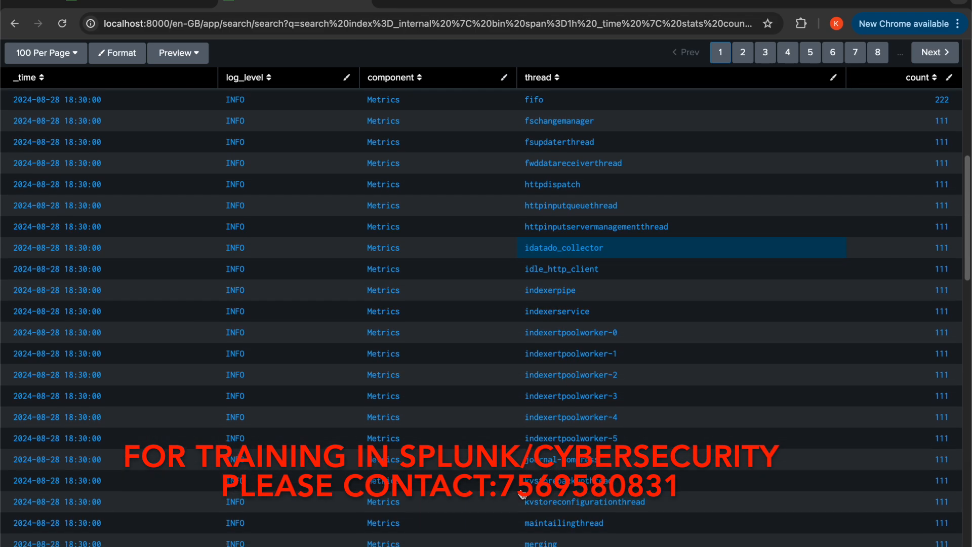
{"action": "scroll", "coordinate": [522, 494], "scroll_direction": "up", "scroll_amount": 1}
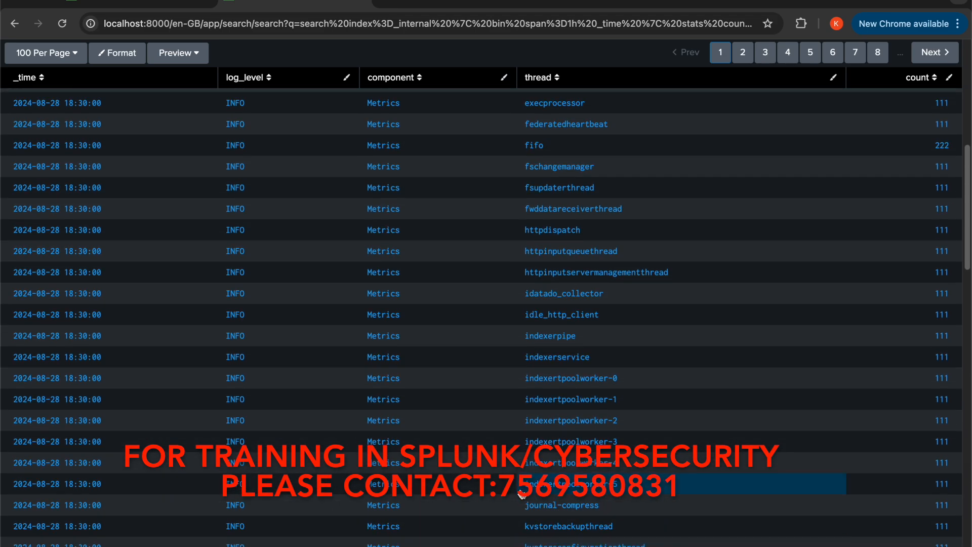
{"action": "scroll", "coordinate": [521, 494], "scroll_direction": "up", "scroll_amount": 4}
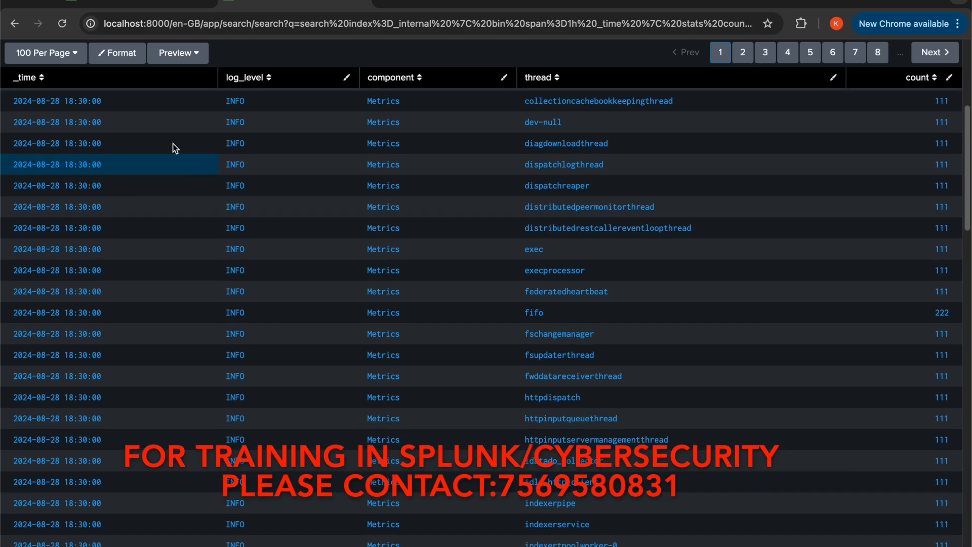
{"action": "left_click", "coordinate": [159, 3]}
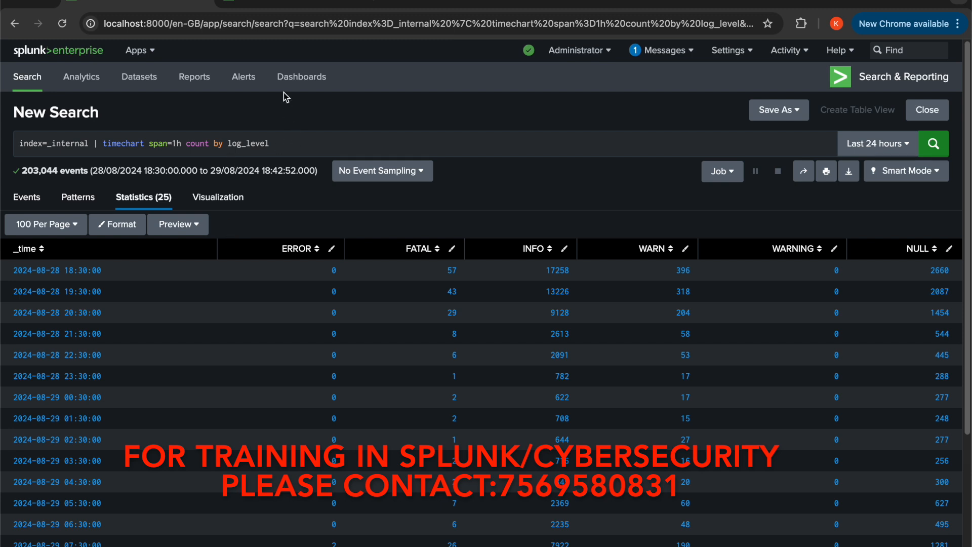
{"action": "left_click", "coordinate": [303, 3]}
{"action": "scroll", "coordinate": [260, 147], "scroll_direction": "up", "scroll_amount": 5}
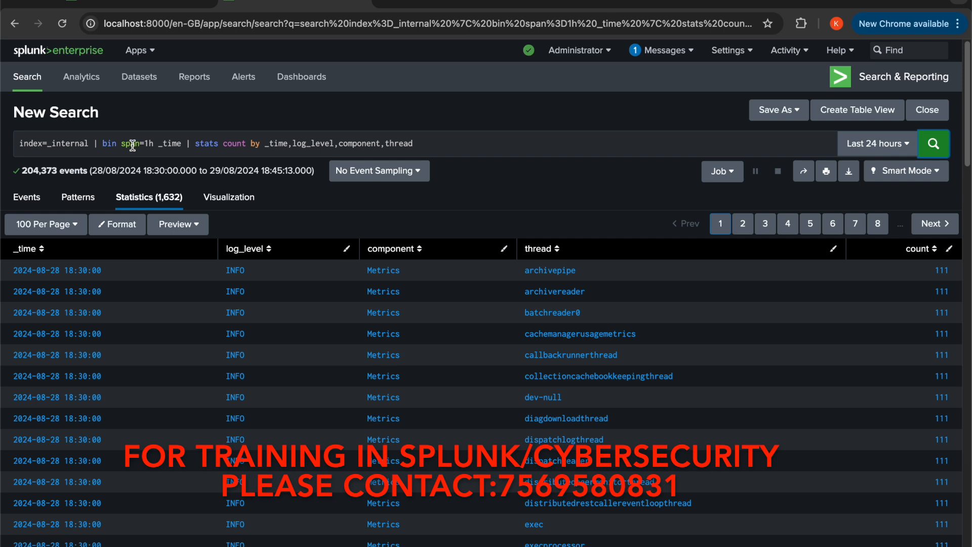
{"action": "left_click", "coordinate": [160, 5]}
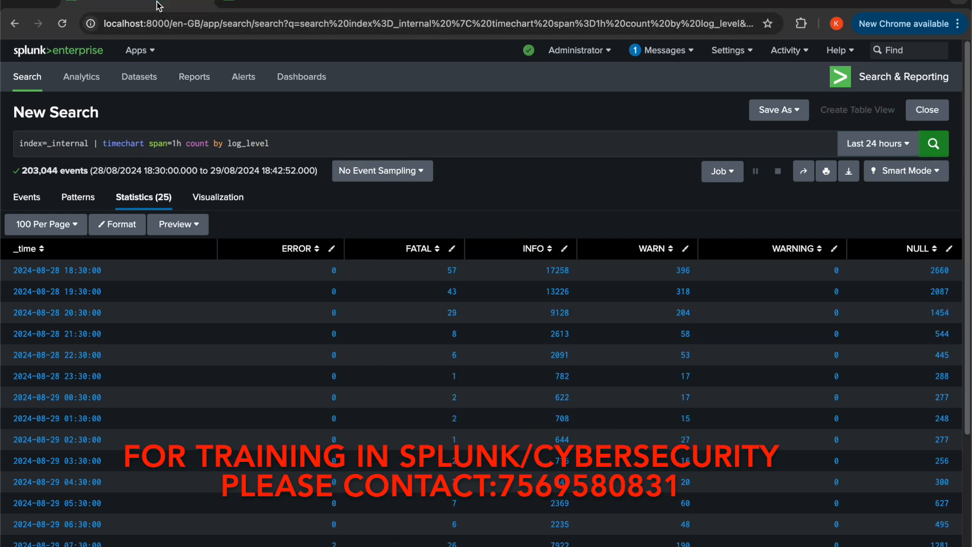